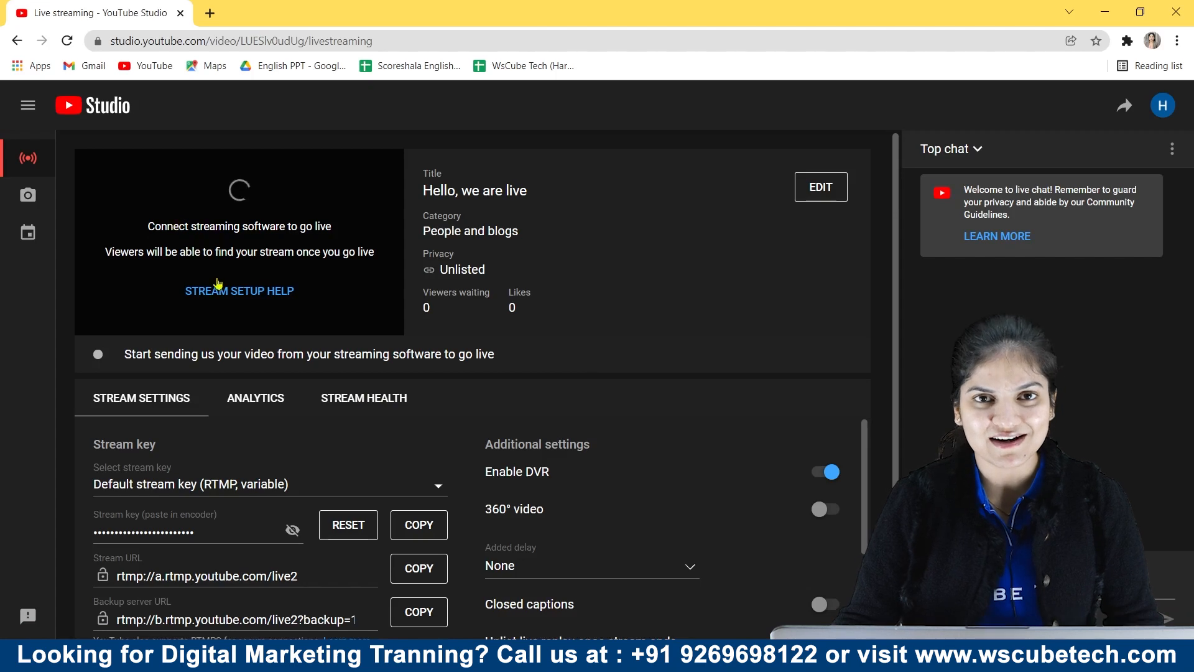
# - Open the live stream's settings for editing and change its title to "Questions and Answers related to Digital Marketing"
pyautogui.scroll(-1, 582, 335)
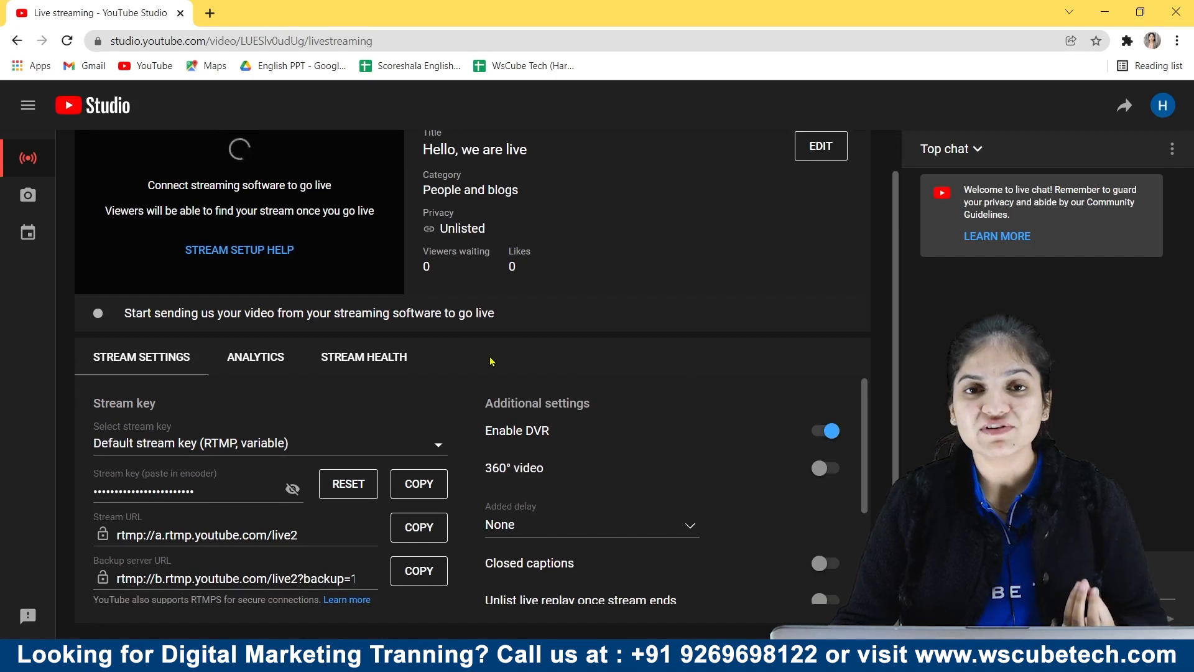
pyautogui.scroll(1, 492, 361)
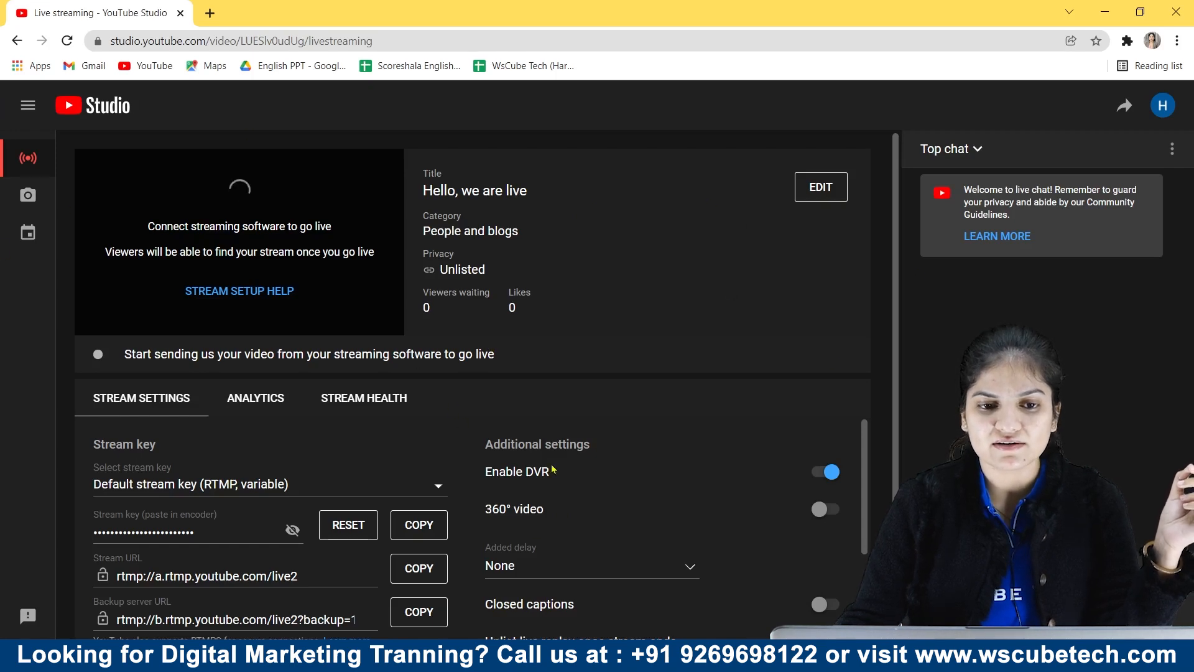
pyautogui.click(815, 196)
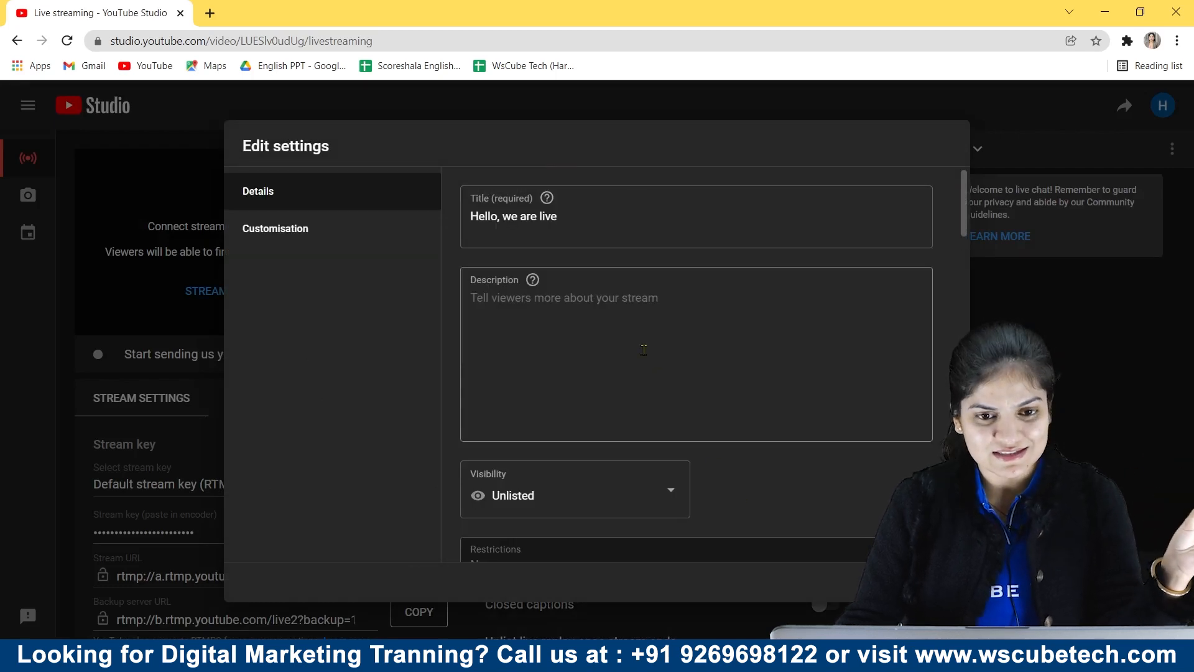
pyautogui.moveTo(572, 218); pyautogui.dragTo(375, 225)
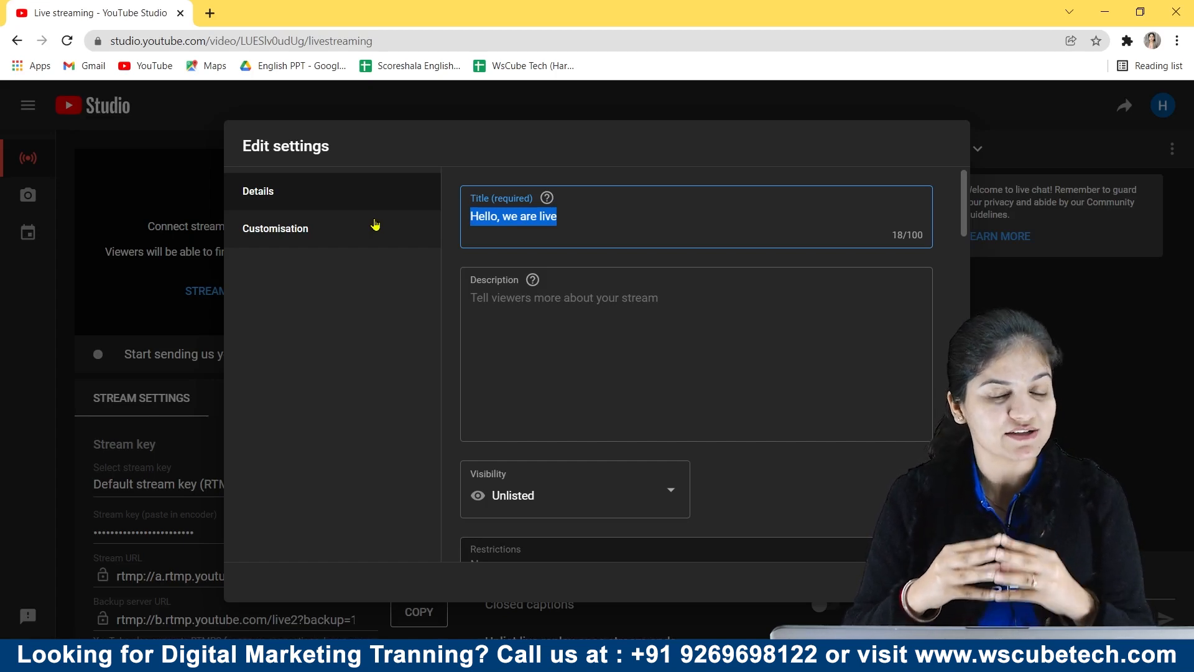
pyautogui.write('Quest')
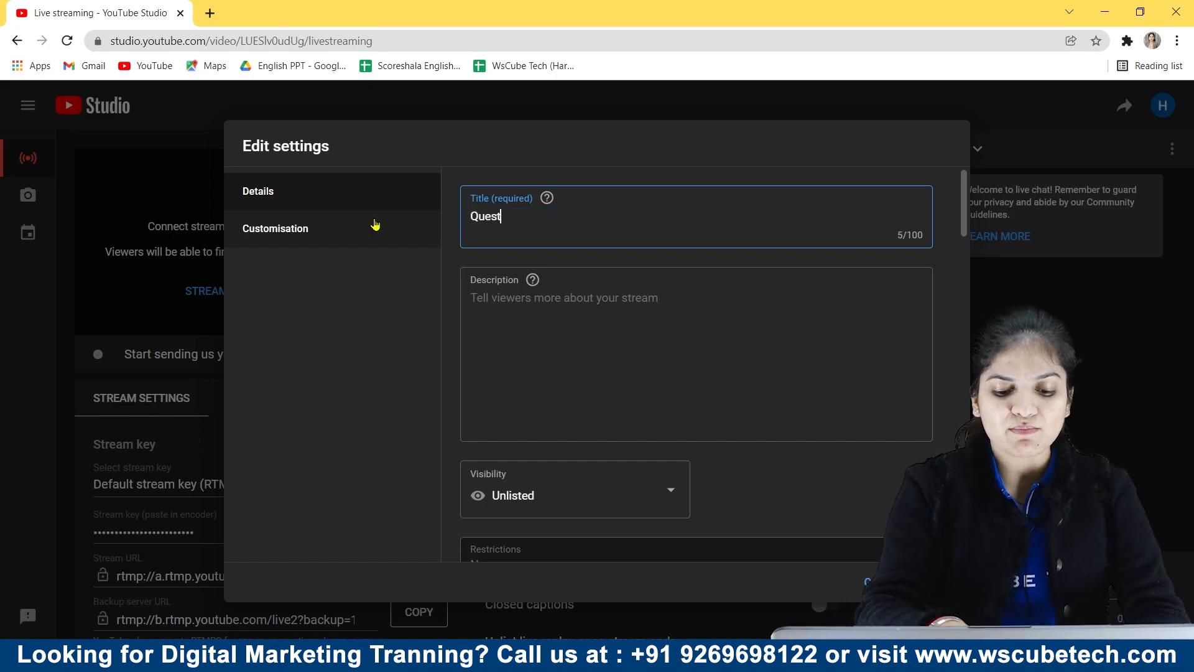
pyautogui.write('ions ans')
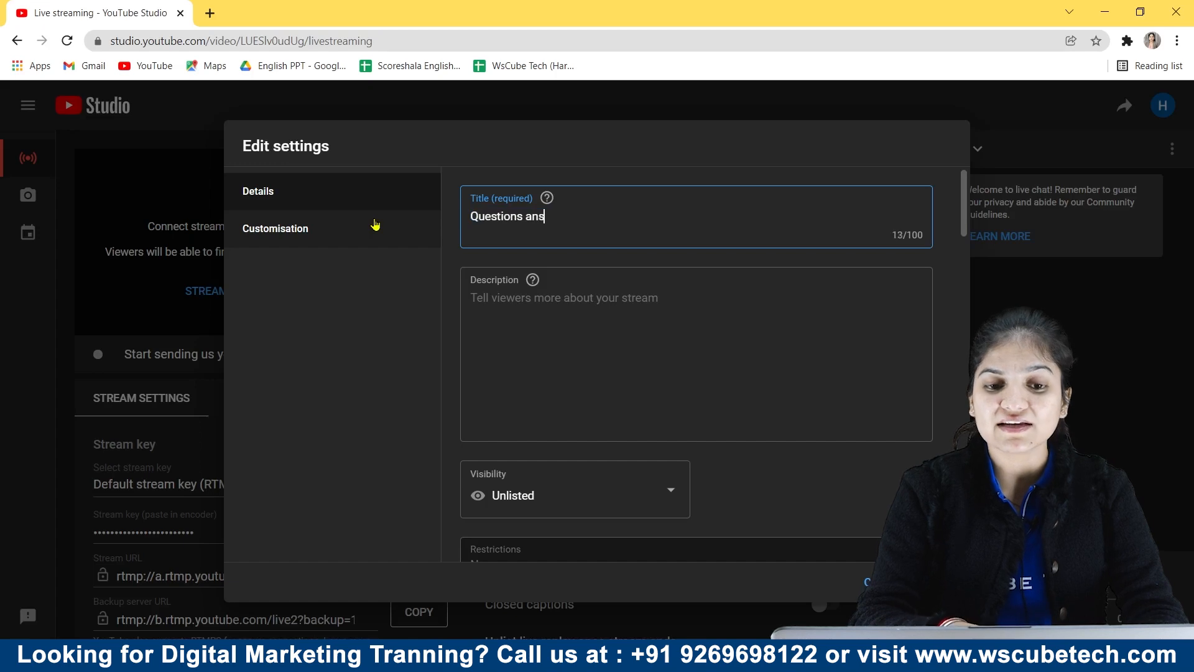
pyautogui.press('BackSpace')
pyautogui.write('d Answers ')
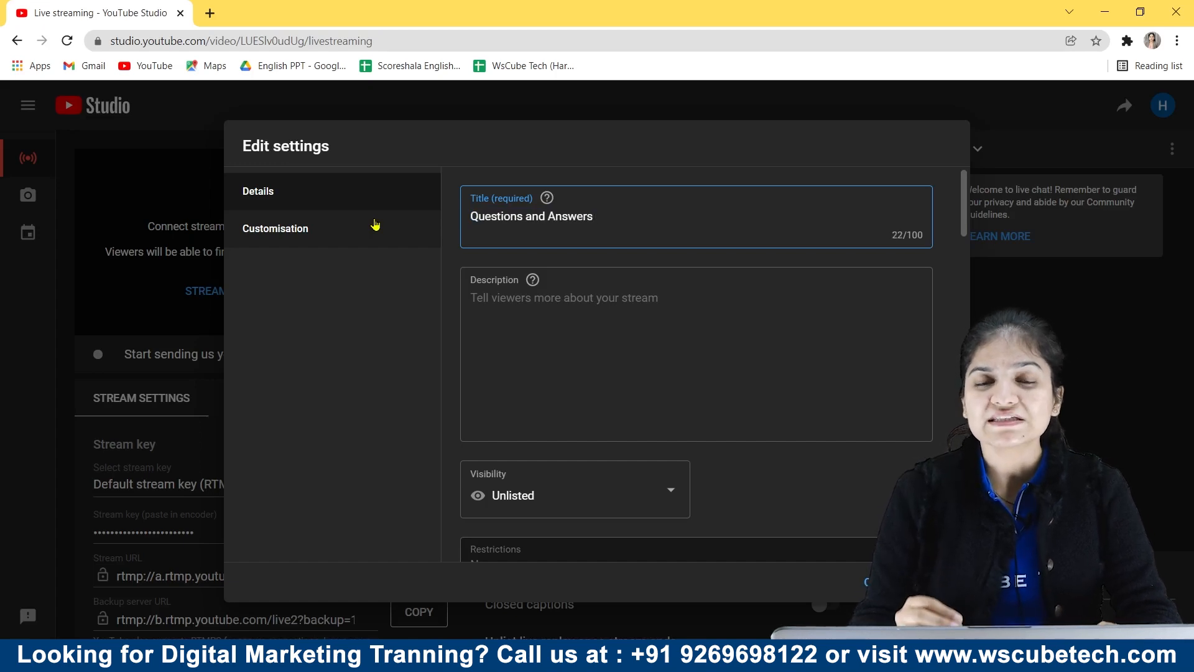
pyautogui.write(' rel')
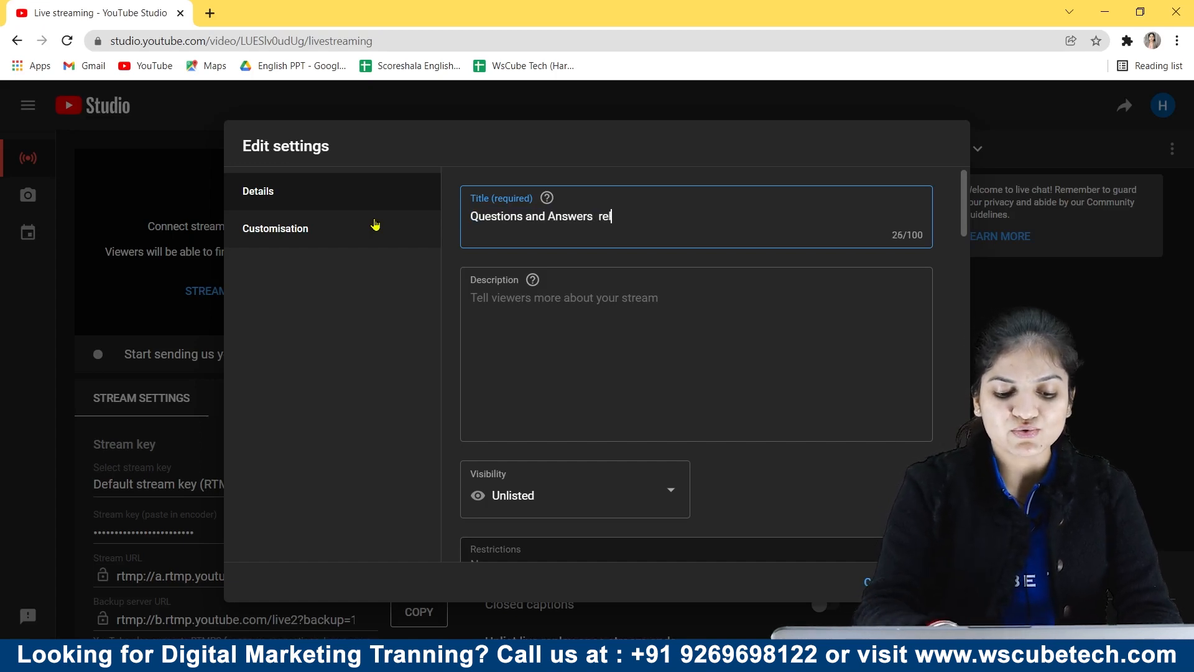
pyautogui.write('ated to Digital Marketing')
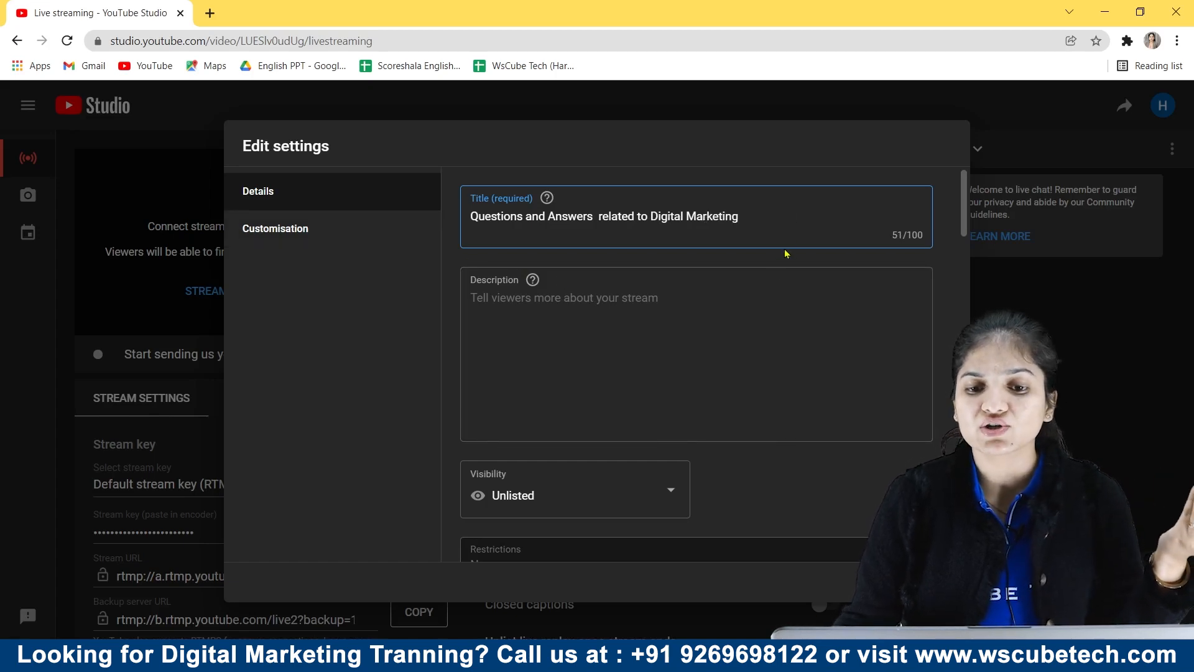
# - Fill in the stream description with "Here I'm going to answer all your Questions related to Digital Marketing."
pyautogui.click(731, 300)
pyautogui.click(758, 215)
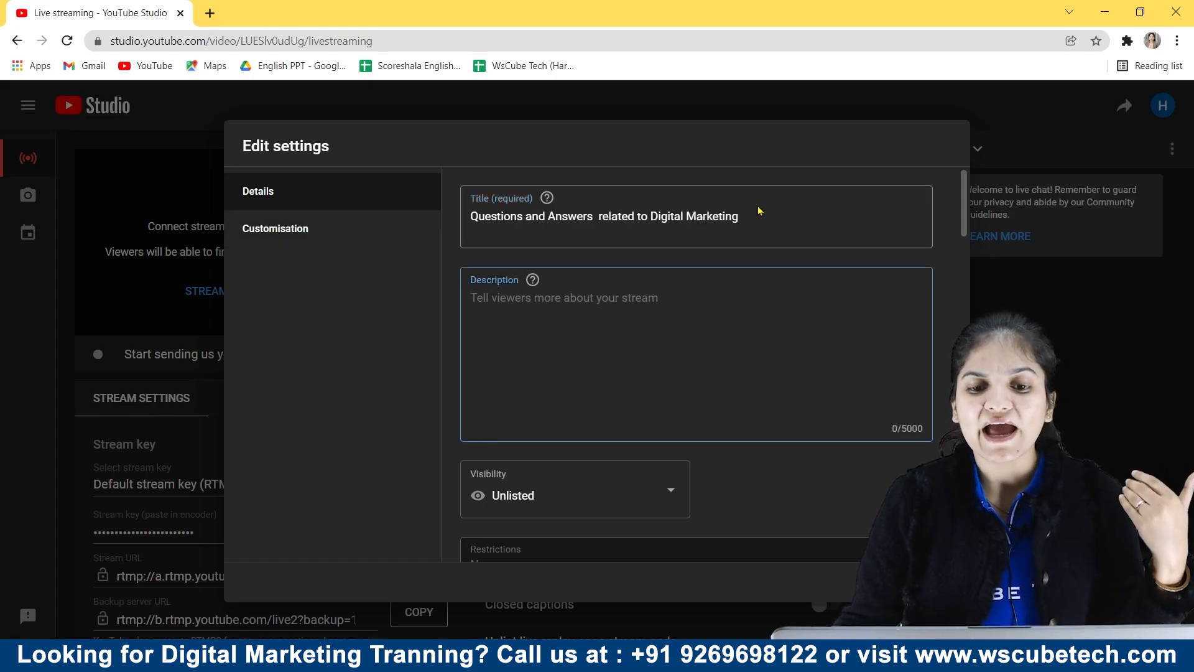
pyautogui.moveTo(758, 215); pyautogui.dragTo(451, 204)
pyautogui.hotkey('ctrl', 'c')
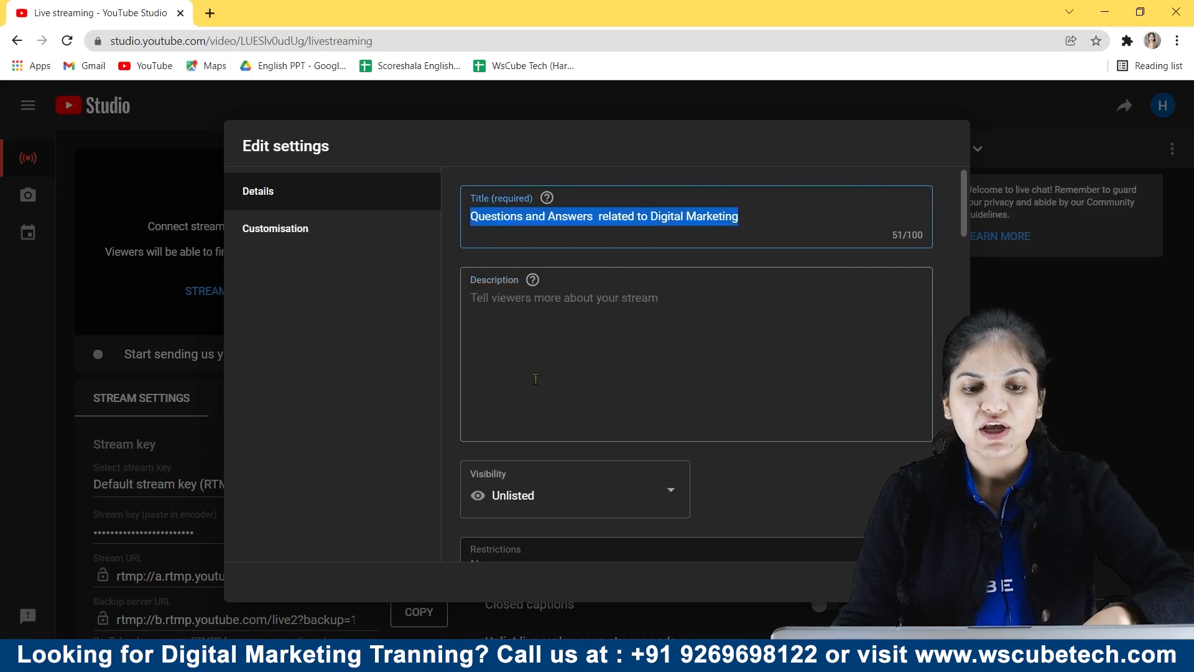
pyautogui.click(538, 348)
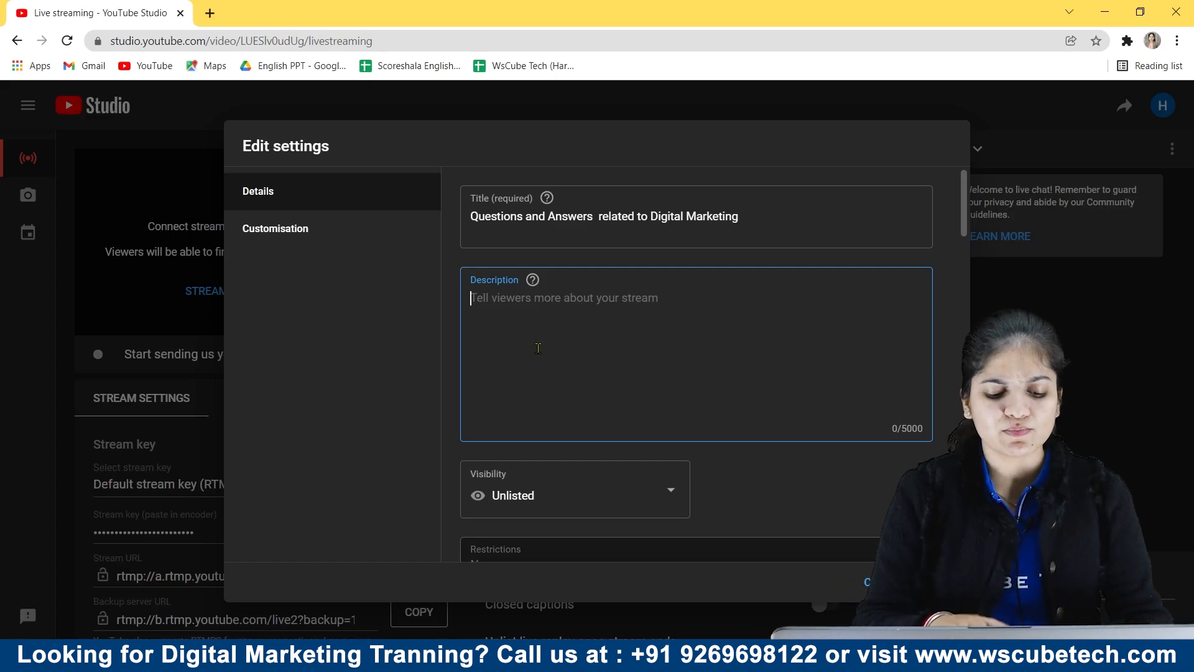
pyautogui.hotkey('ctrl', 'v')
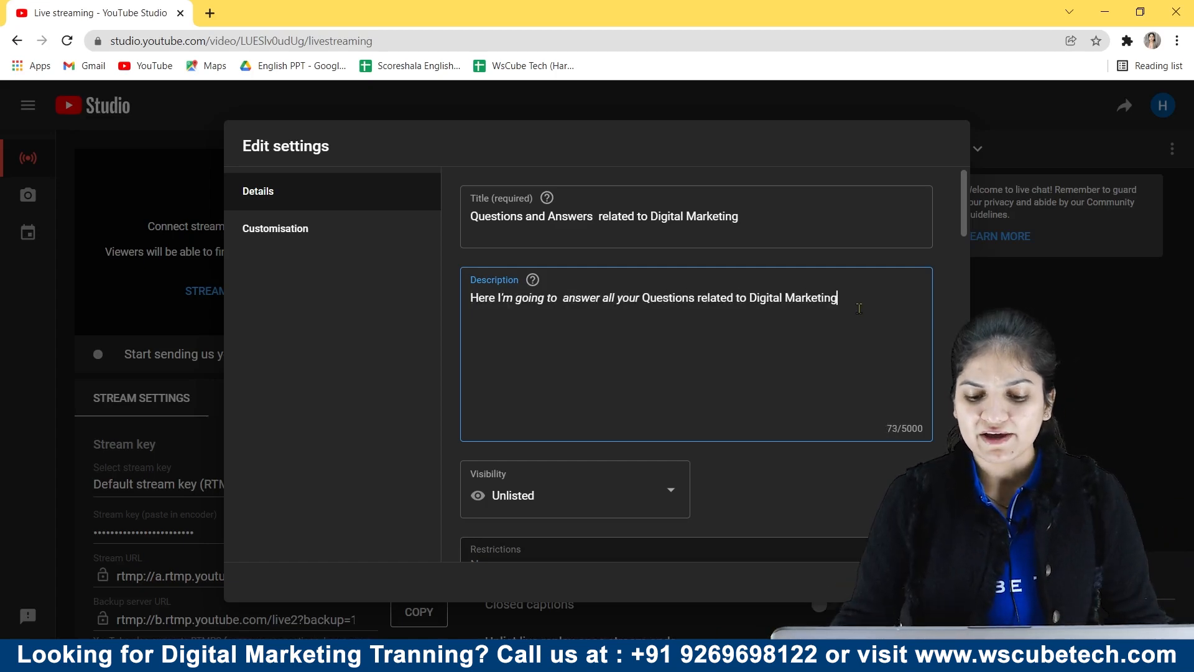
pyautogui.write('.')
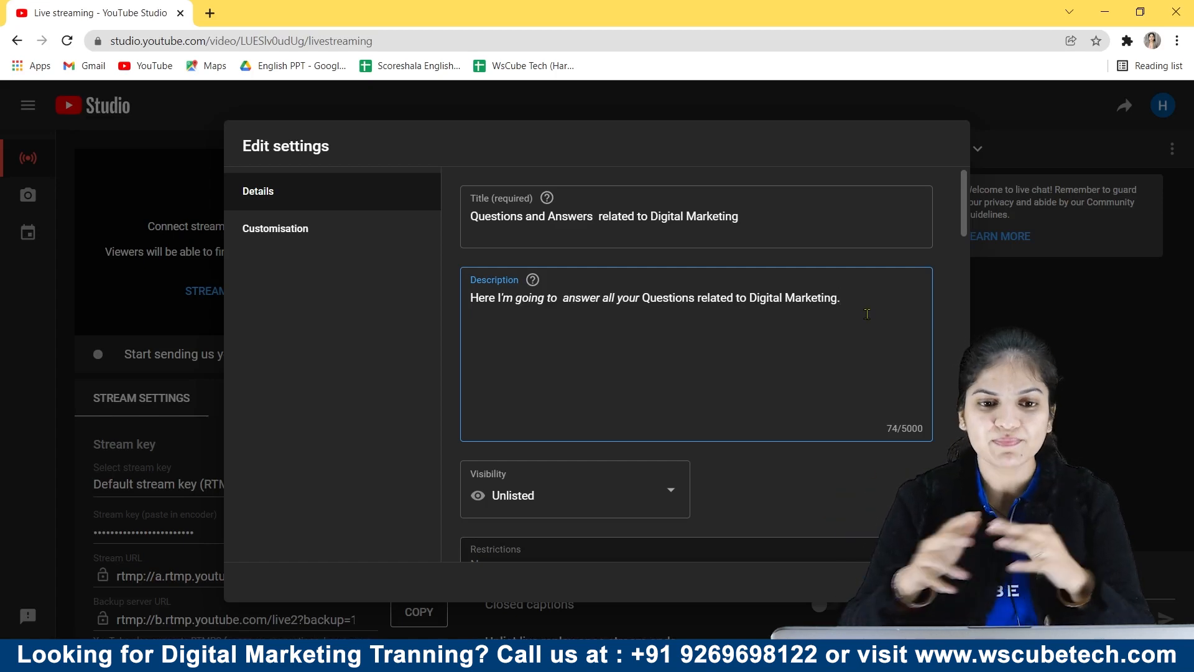
# - Check the privacy options available for the stream's visibility without changing the selection
pyautogui.scroll(-3, 615, 373)
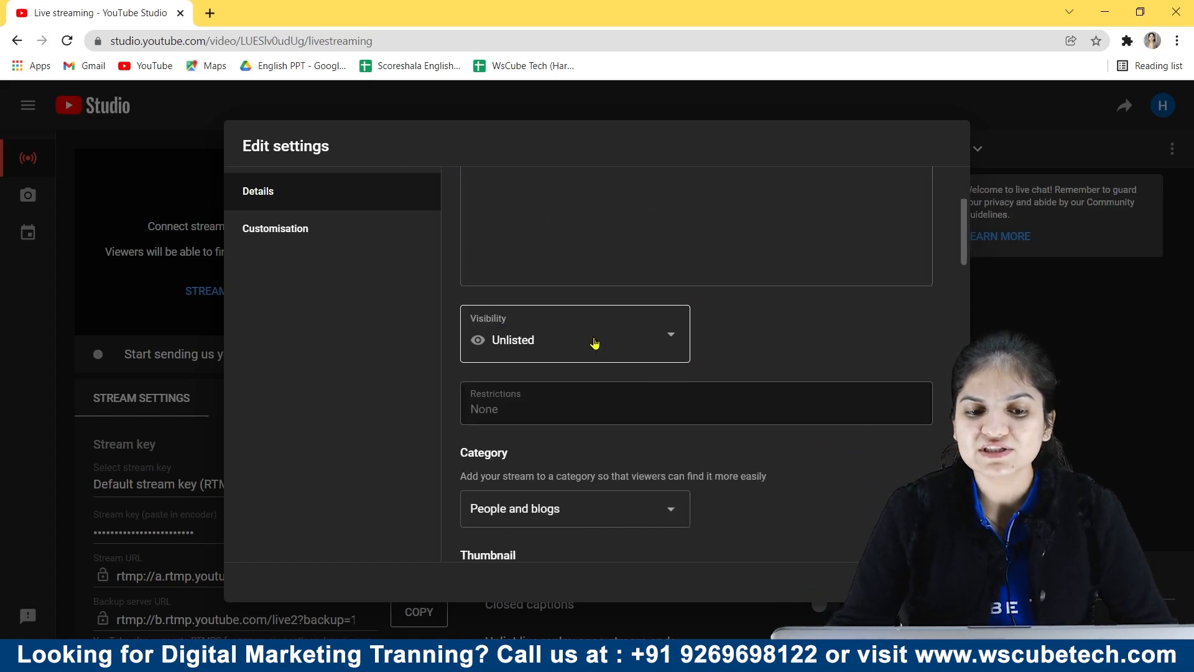
pyautogui.click(588, 336)
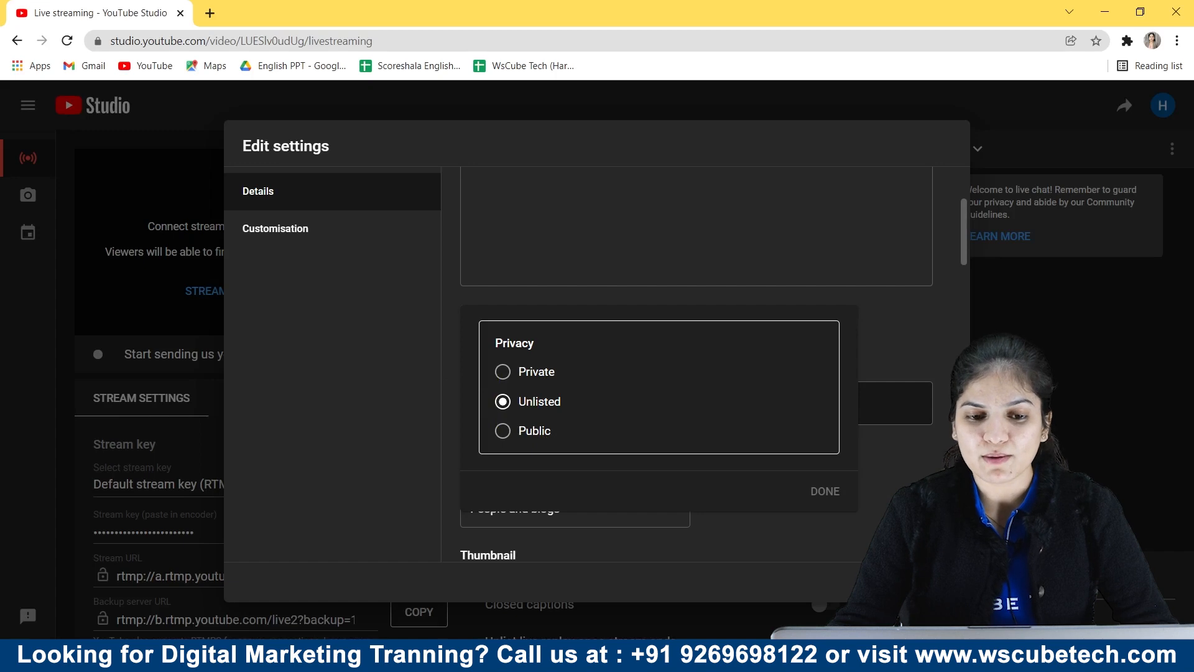
pyautogui.click(921, 511)
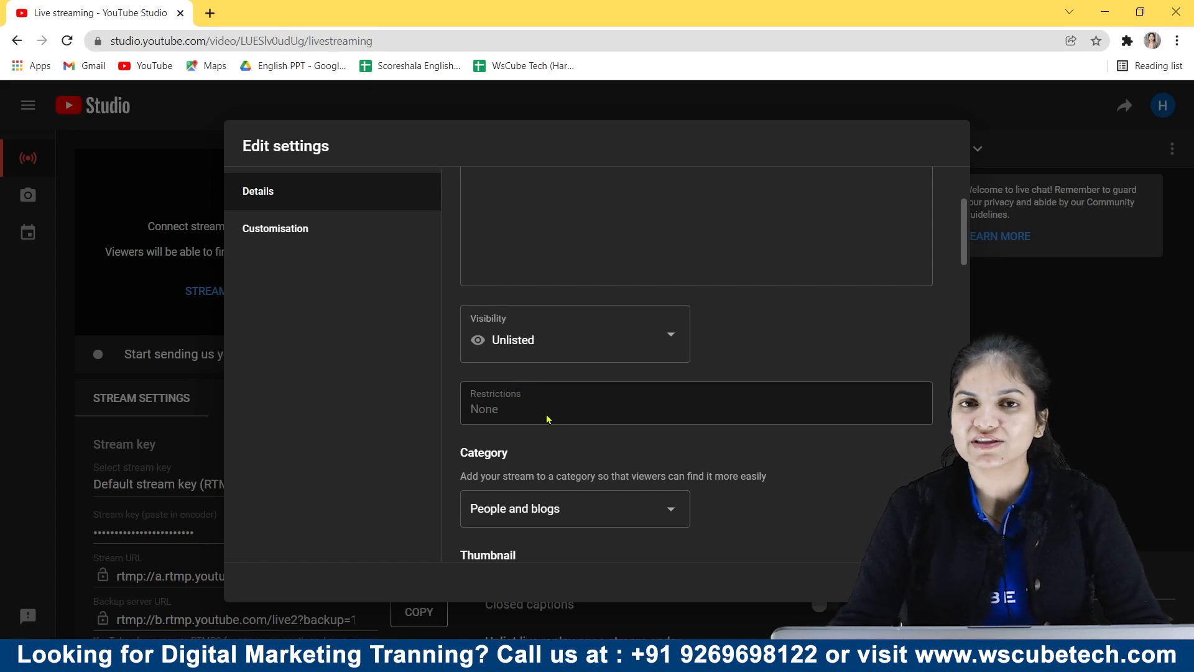
# - Set the stream's category to Education
pyautogui.scroll(-1, 547, 418)
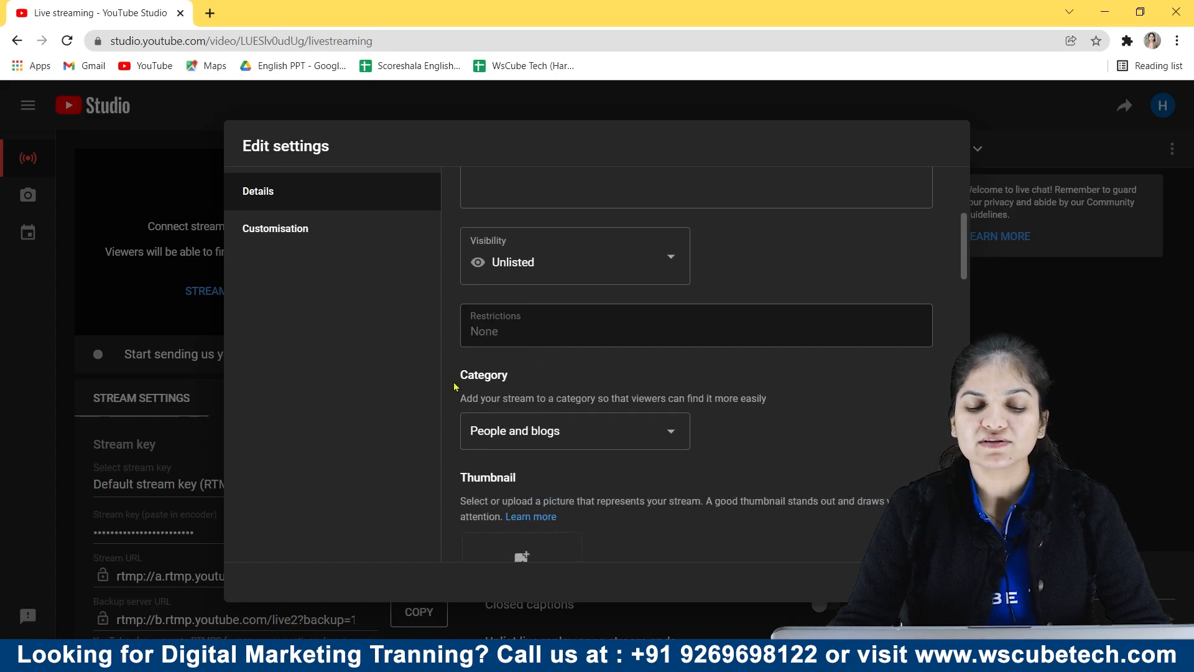
pyautogui.click(569, 437)
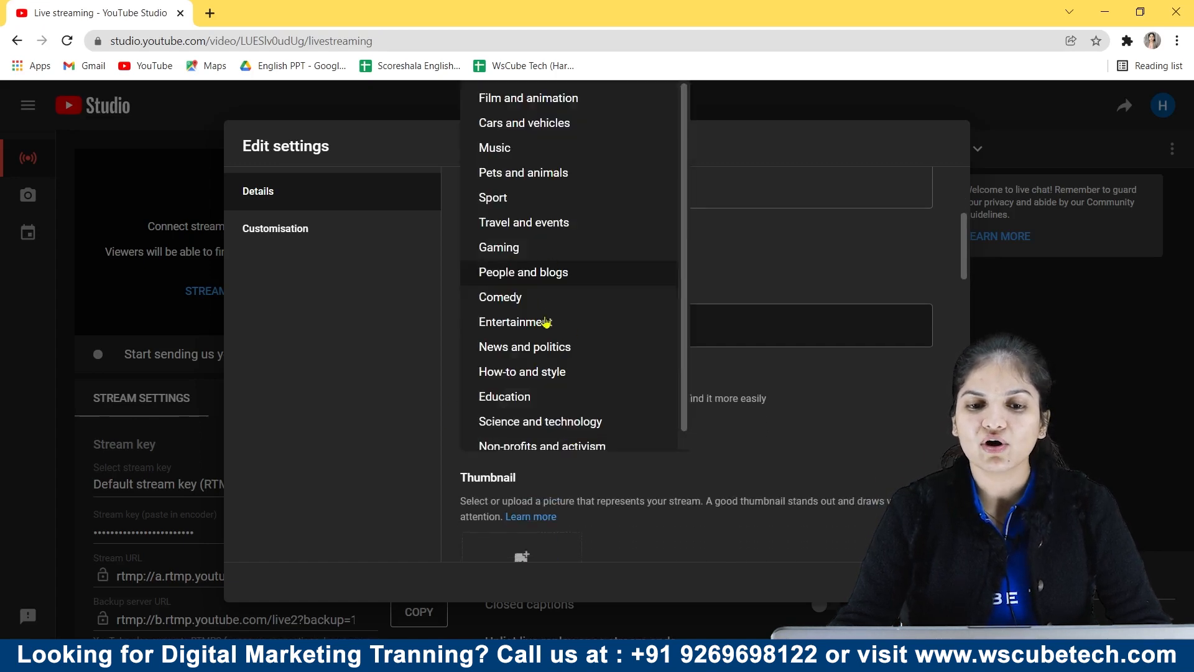
pyautogui.scroll(-1, 548, 323)
pyautogui.scroll(1, 548, 324)
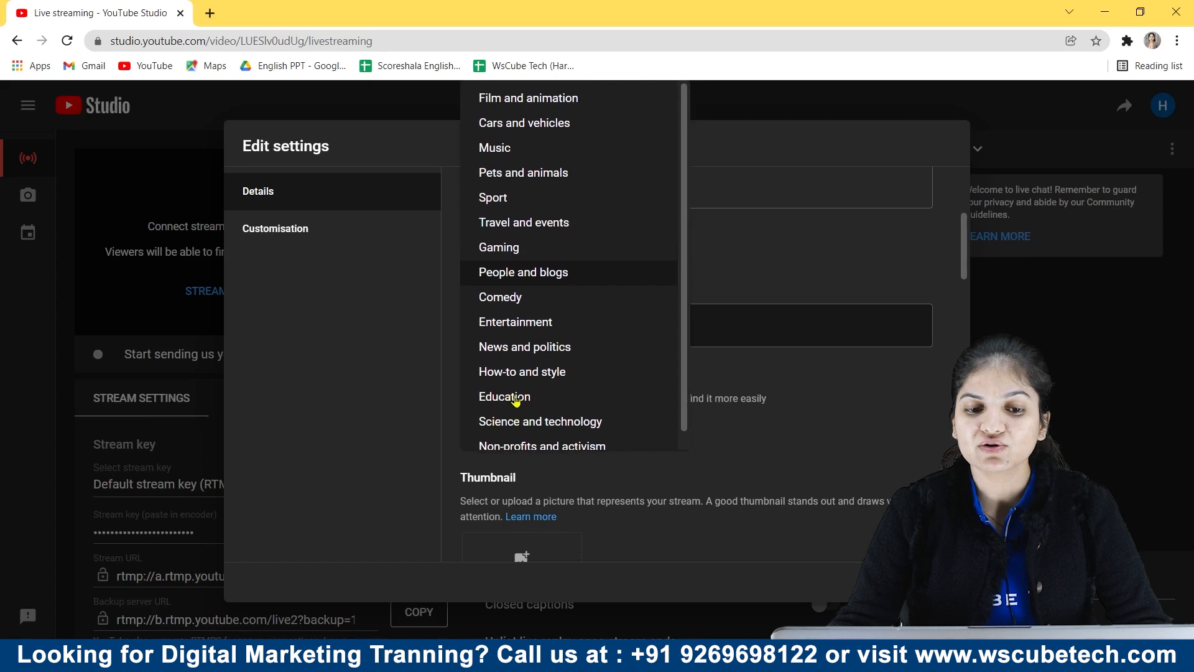
pyautogui.click(516, 399)
# - Try to upload a custom thumbnail for the stream
pyautogui.scroll(-2, 575, 450)
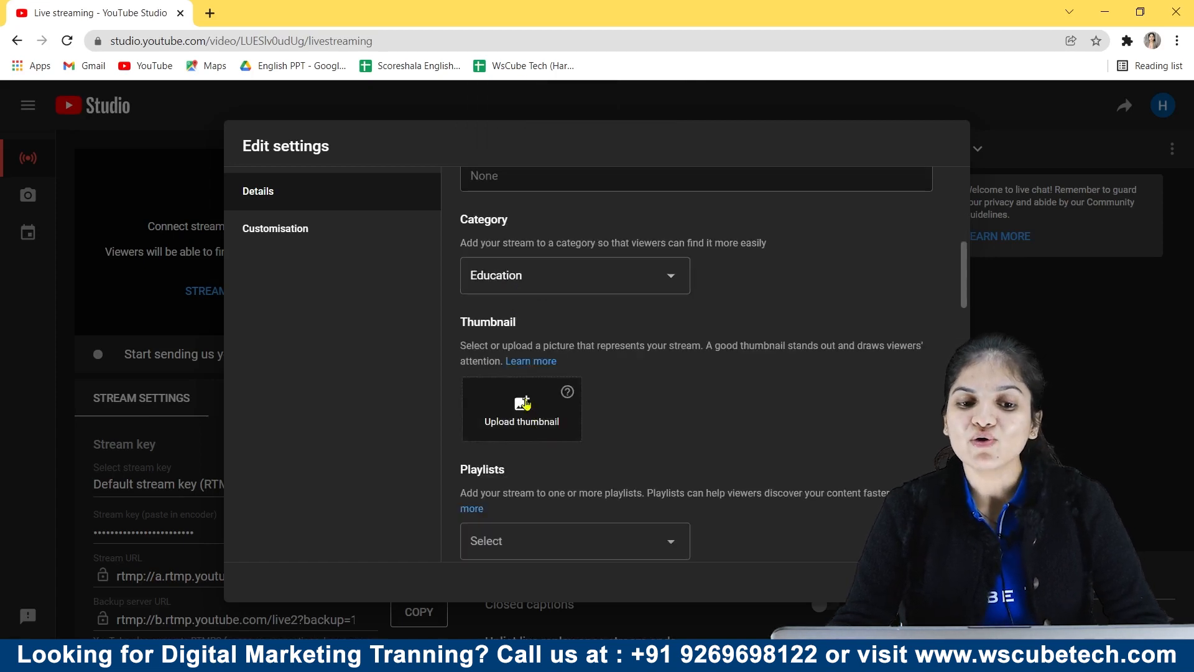
pyautogui.click(526, 404)
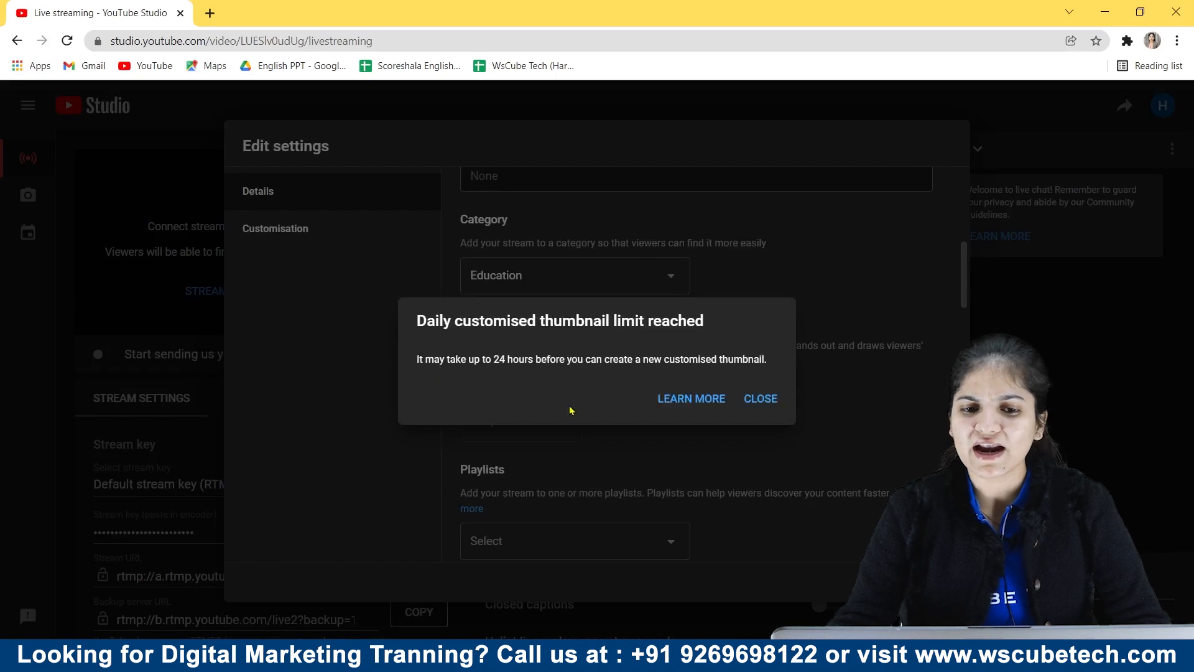
pyautogui.click(738, 399)
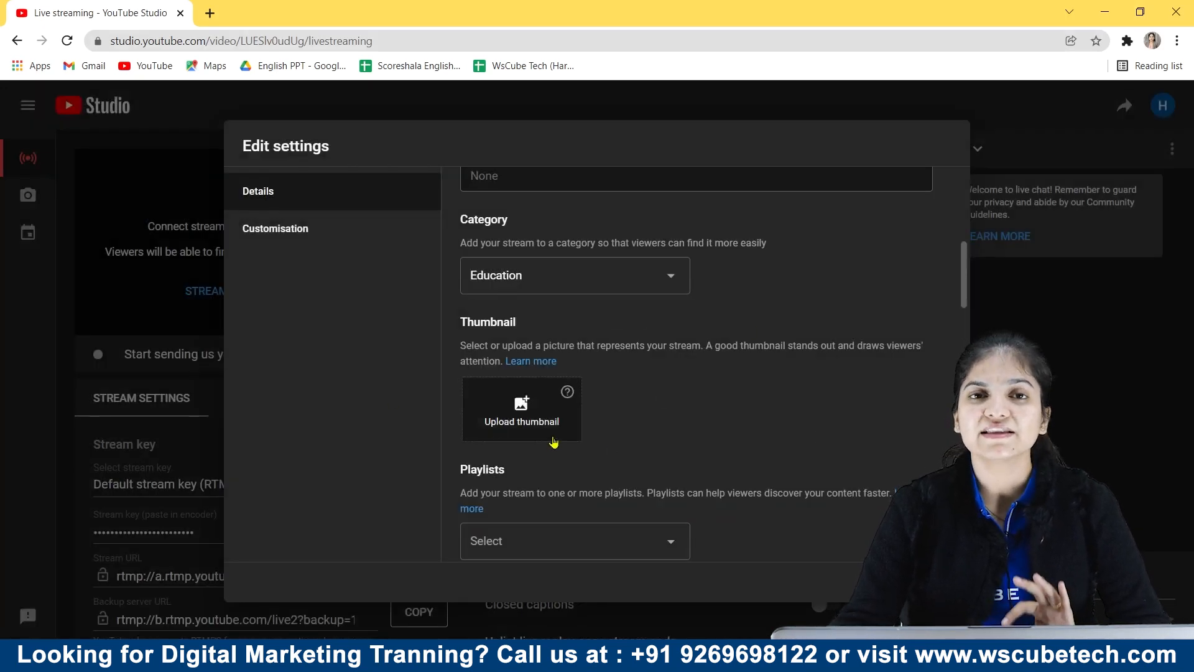
# - Add the stream to the pinterest playlist
pyautogui.scroll(-3, 520, 442)
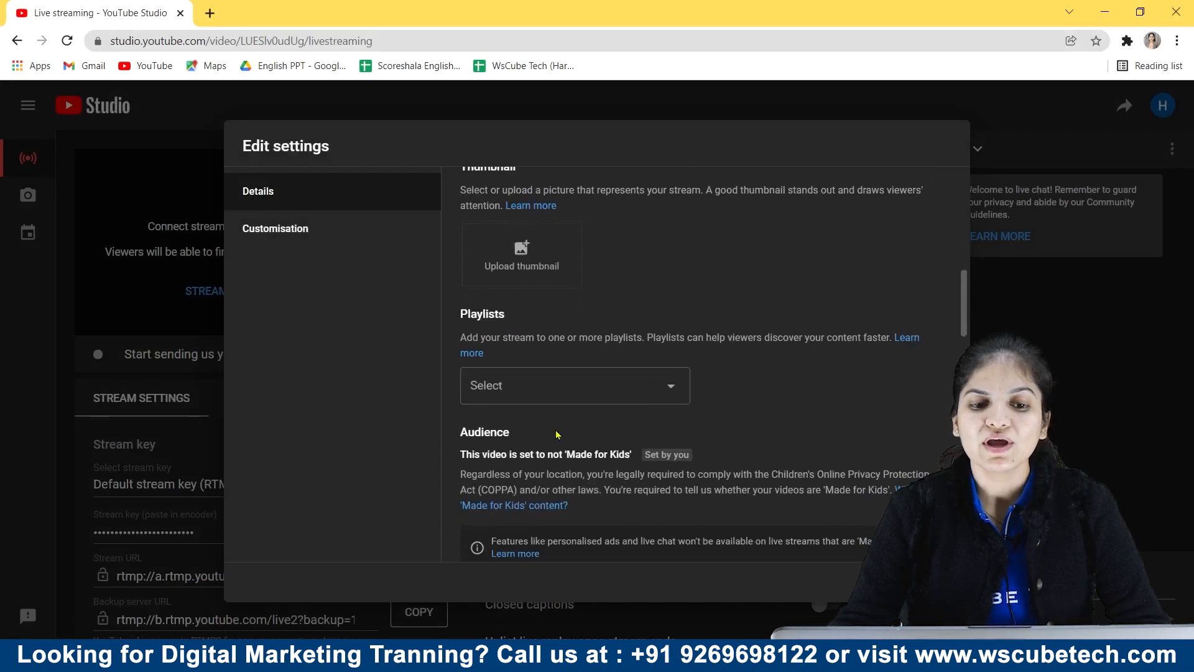
pyautogui.click(618, 389)
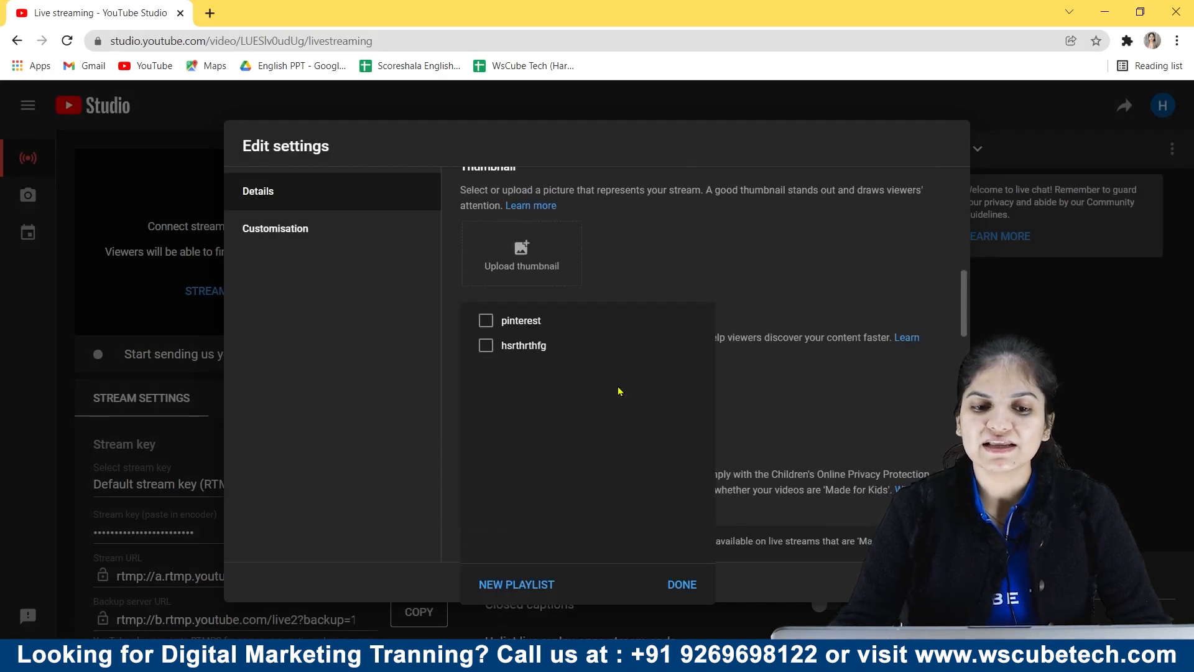
pyautogui.click(522, 321)
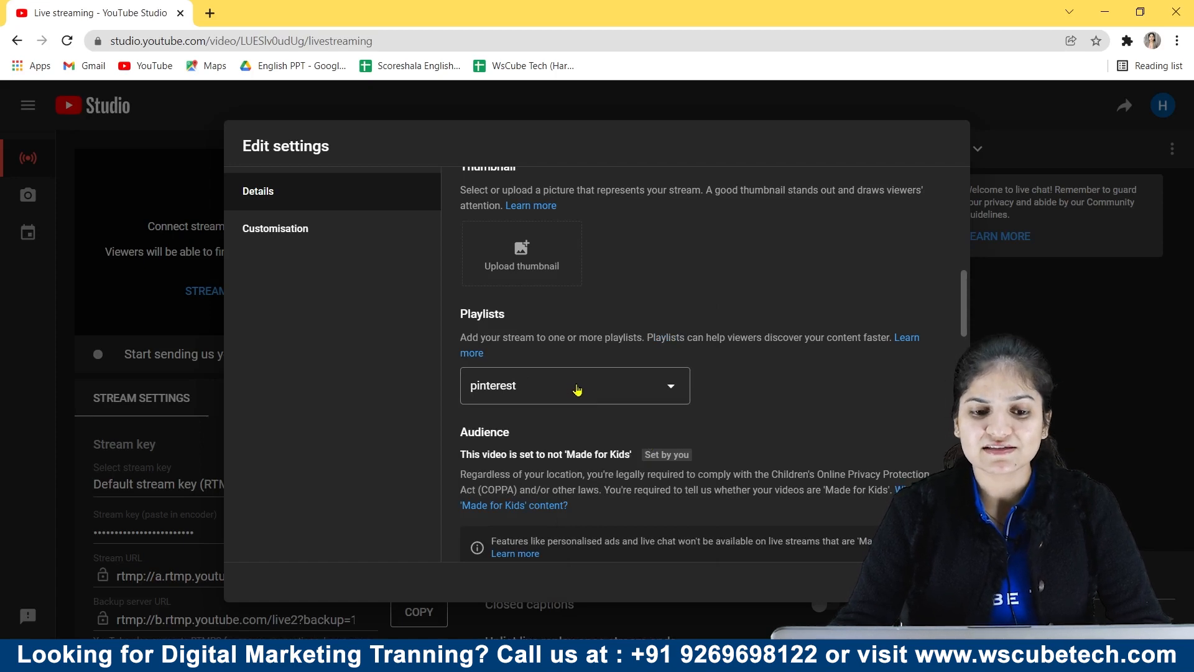
# - Review the stream's audience, age restriction, paid promotion and automatic chapters settings
pyautogui.scroll(-1, 577, 392)
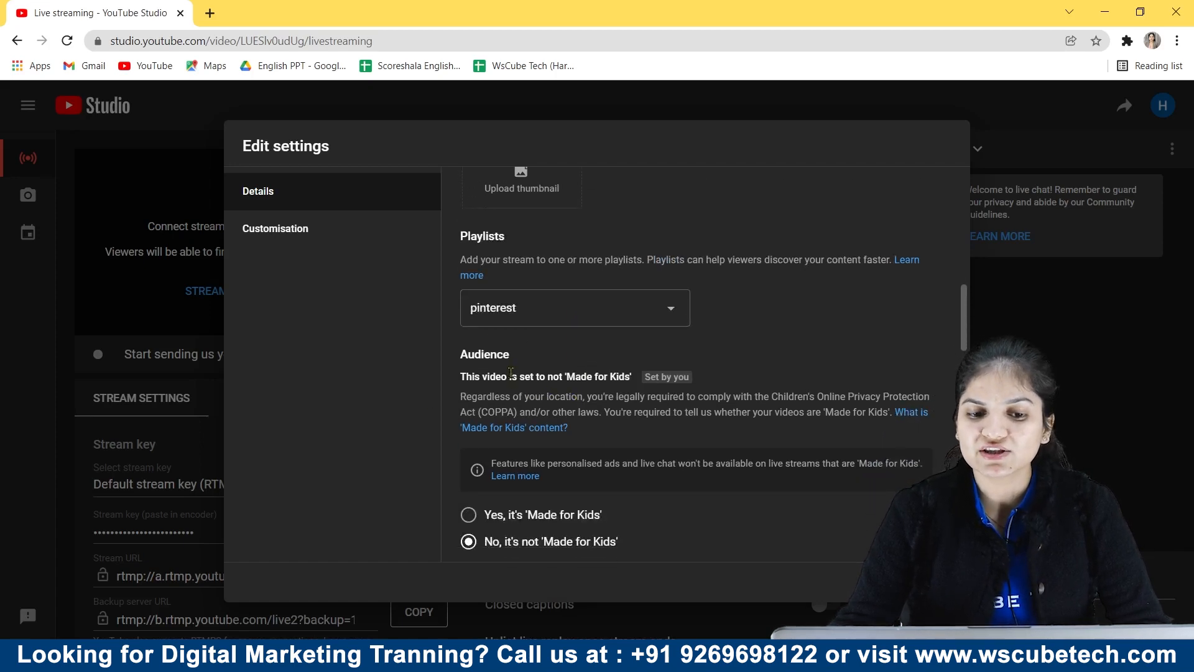
pyautogui.scroll(-1, 510, 373)
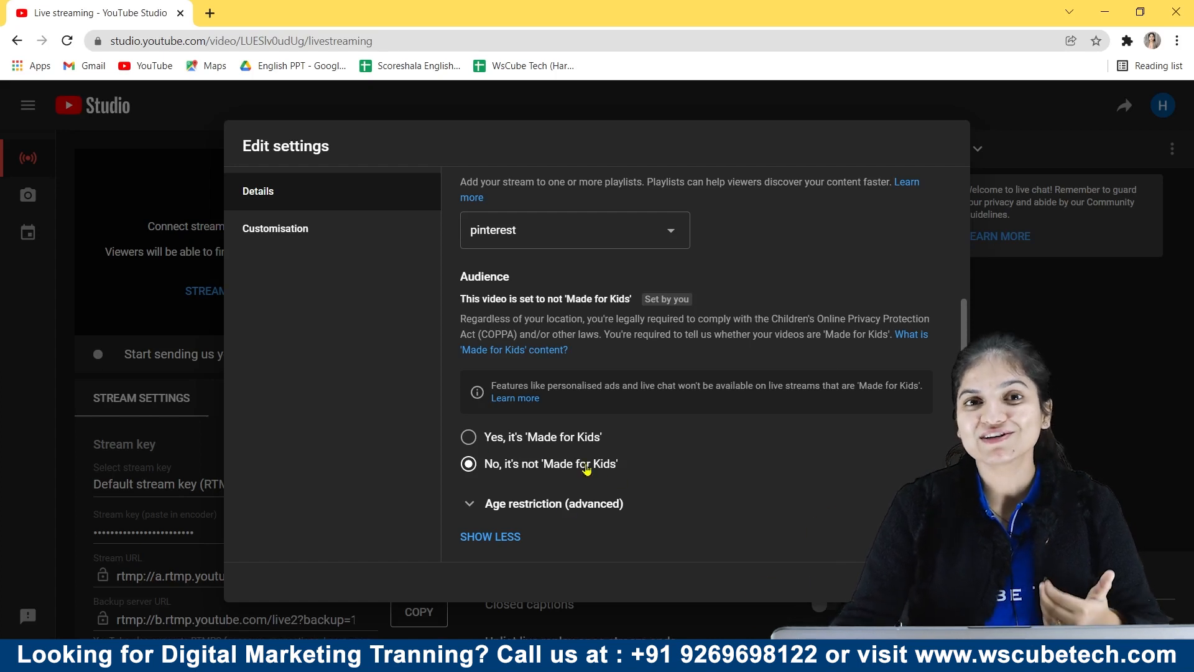
pyautogui.scroll(-3, 587, 469)
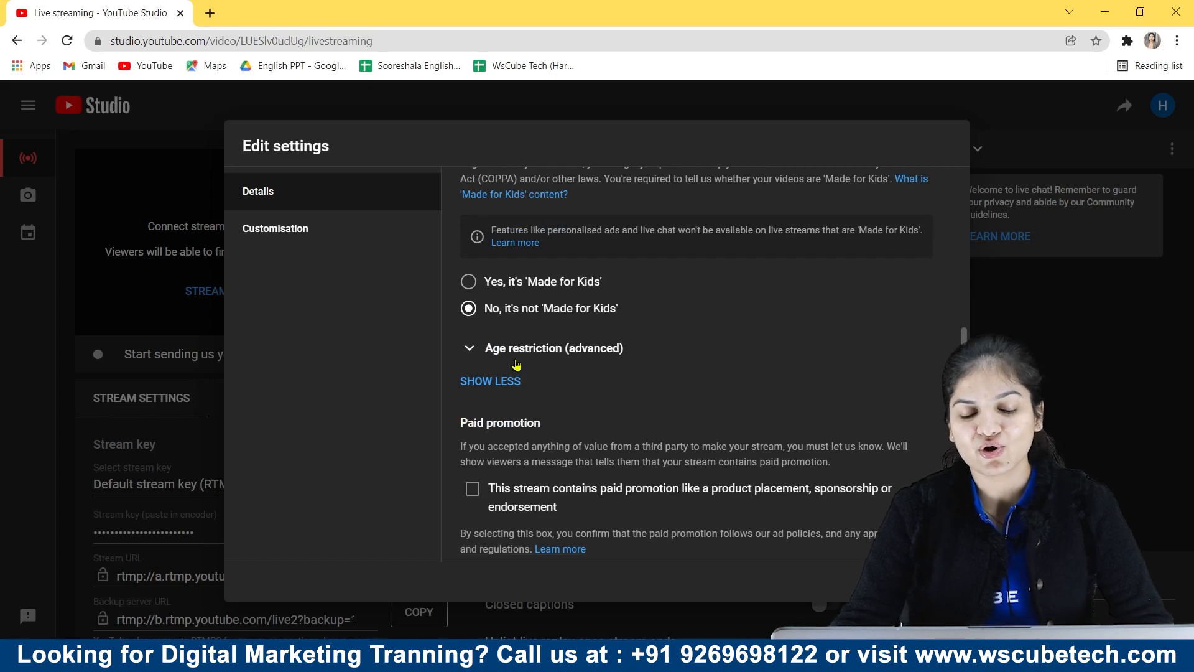
pyautogui.scroll(-3, 731, 349)
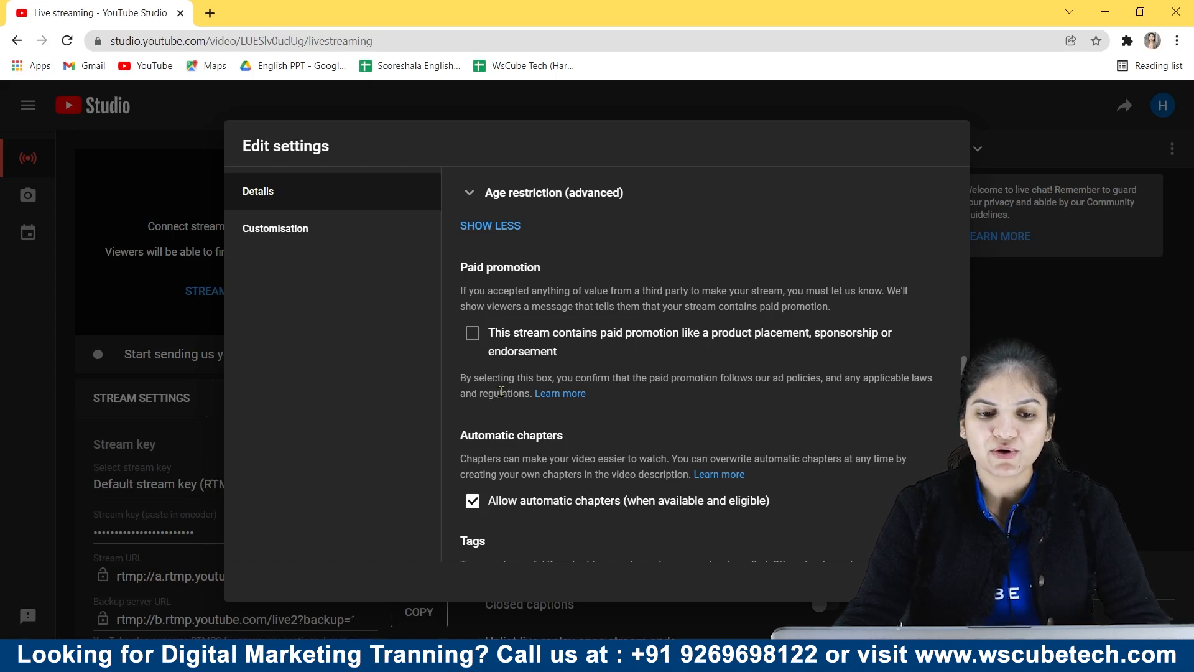
pyautogui.scroll(-3, 502, 392)
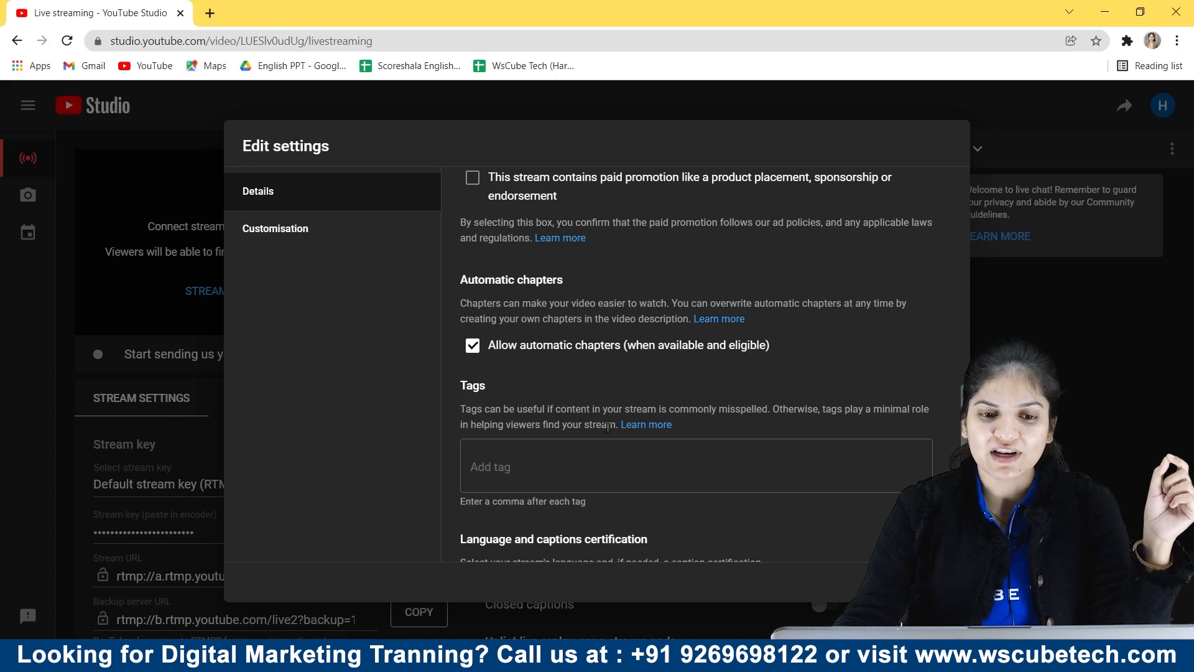
# - Add the tags "Digital marketing" and "Questions" to the stream
pyautogui.scroll(-2, 608, 427)
pyautogui.scroll(-2, 608, 427)
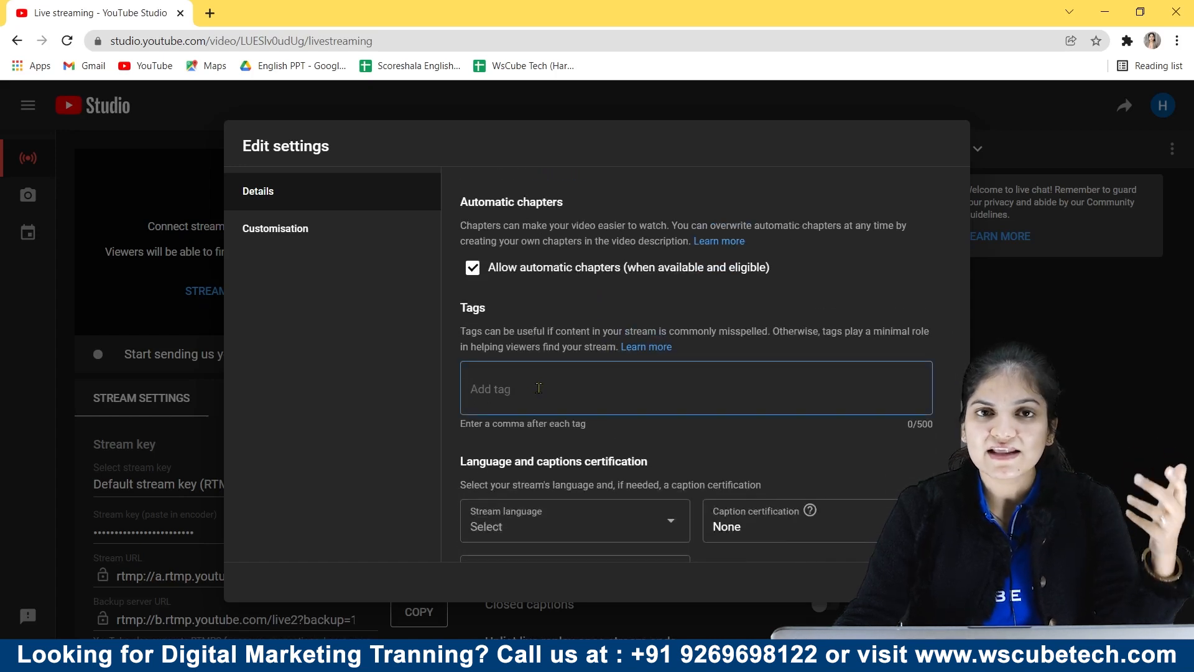
pyautogui.write('#')
pyautogui.press('BackSpace')
pyautogui.write('Digital marketing')
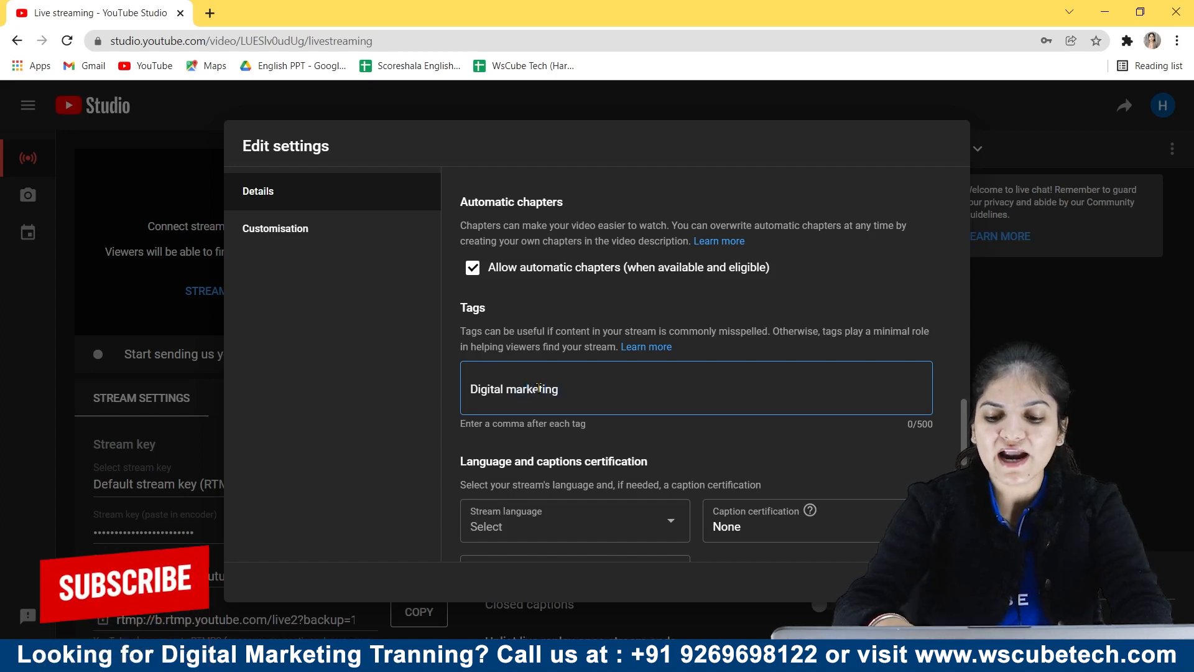
pyautogui.press('Return')
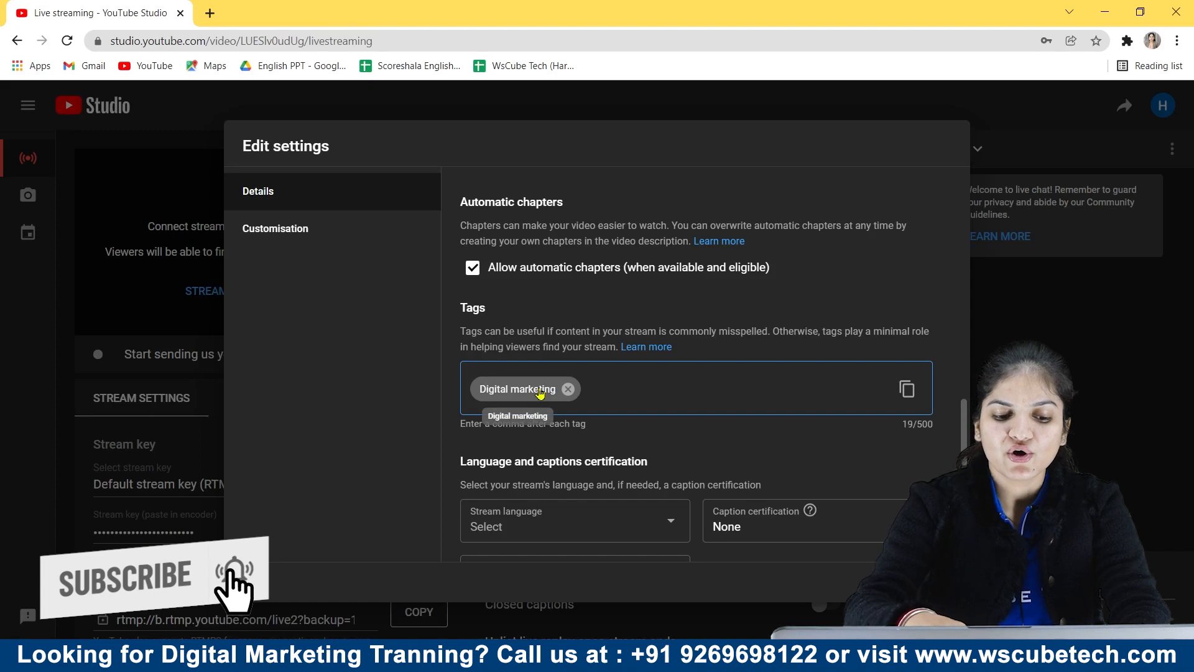
pyautogui.write('Questions')
pyautogui.press('Return')
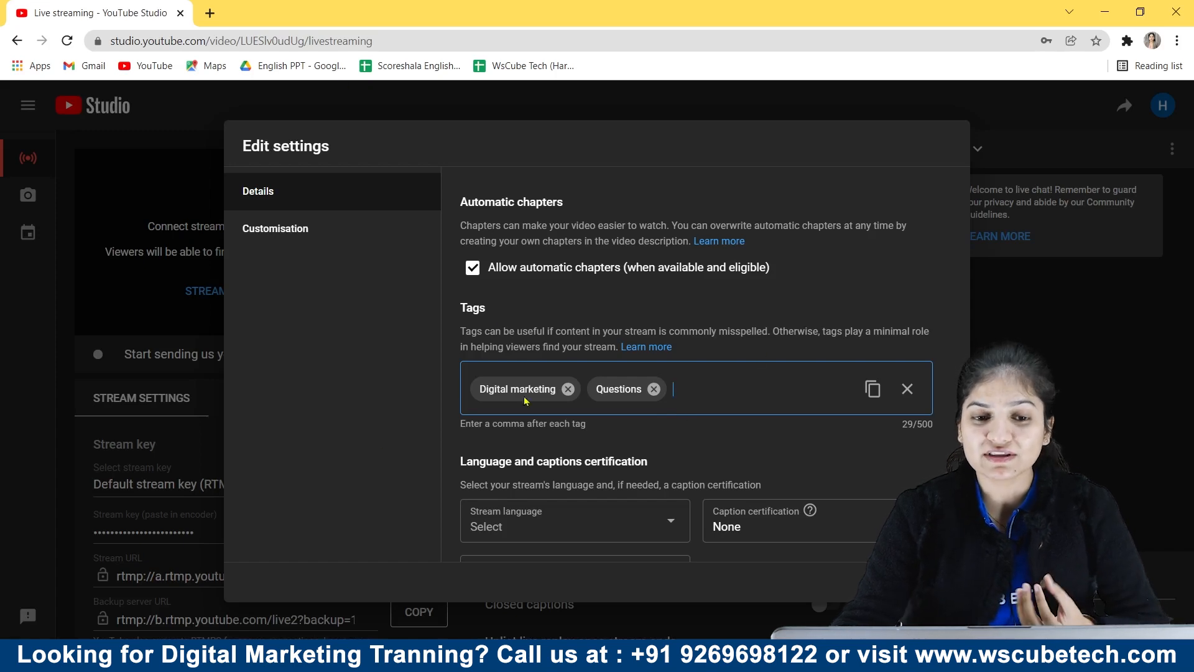
# - Set the stream's comment visibility to hold potentially inappropriate comments for review
pyautogui.scroll(-3, 641, 391)
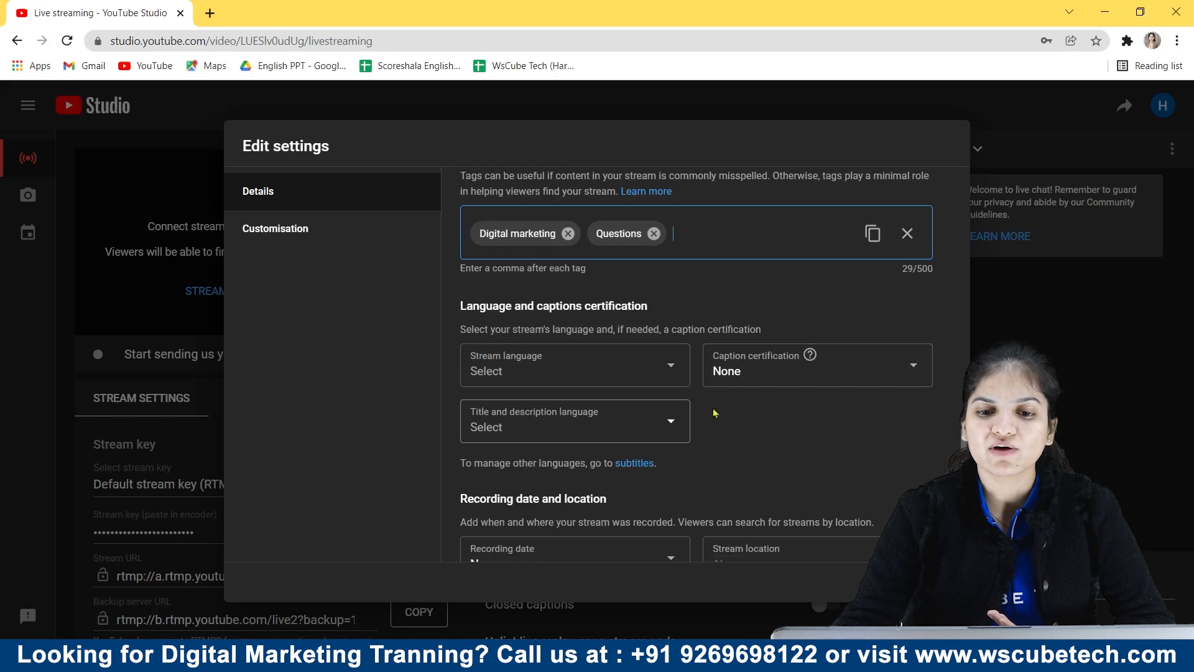
pyautogui.scroll(-1, 619, 440)
pyautogui.scroll(-1, 613, 435)
pyautogui.scroll(-2, 603, 428)
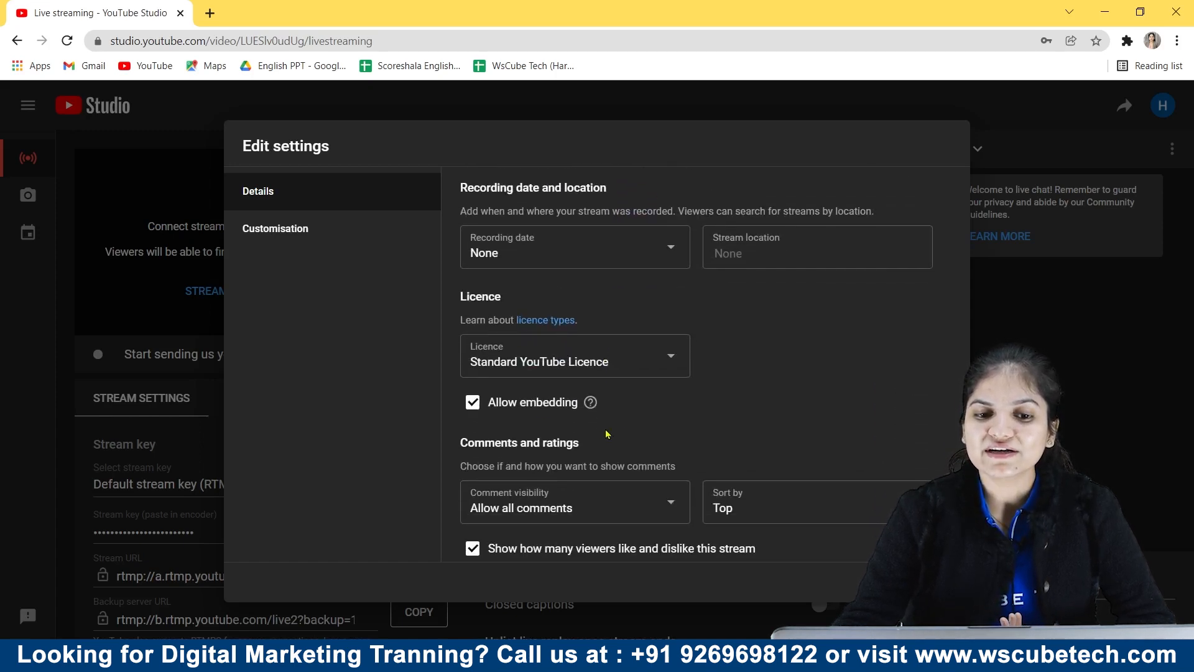
pyautogui.scroll(-1, 618, 405)
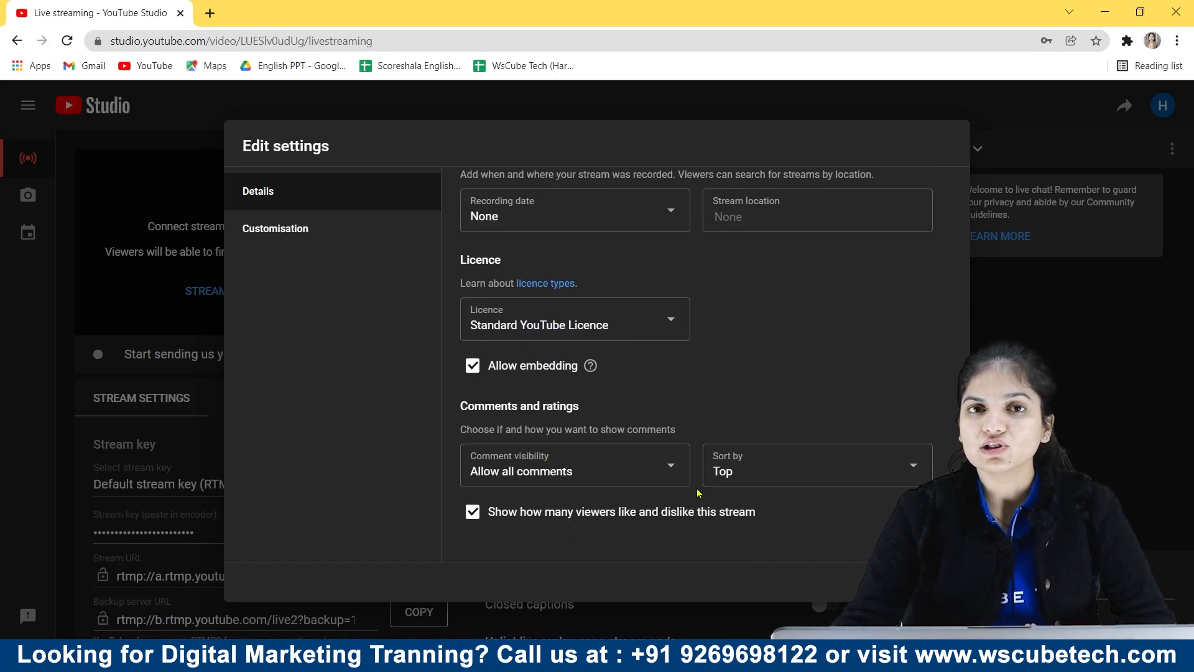
pyautogui.click(636, 480)
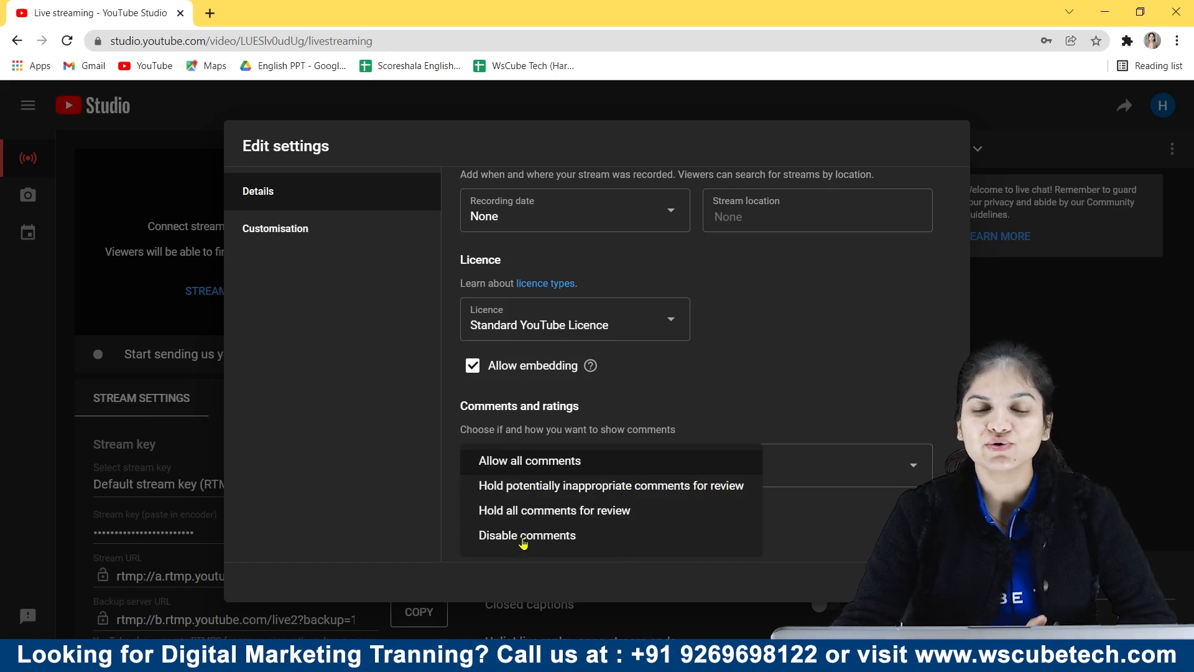
pyautogui.click(520, 487)
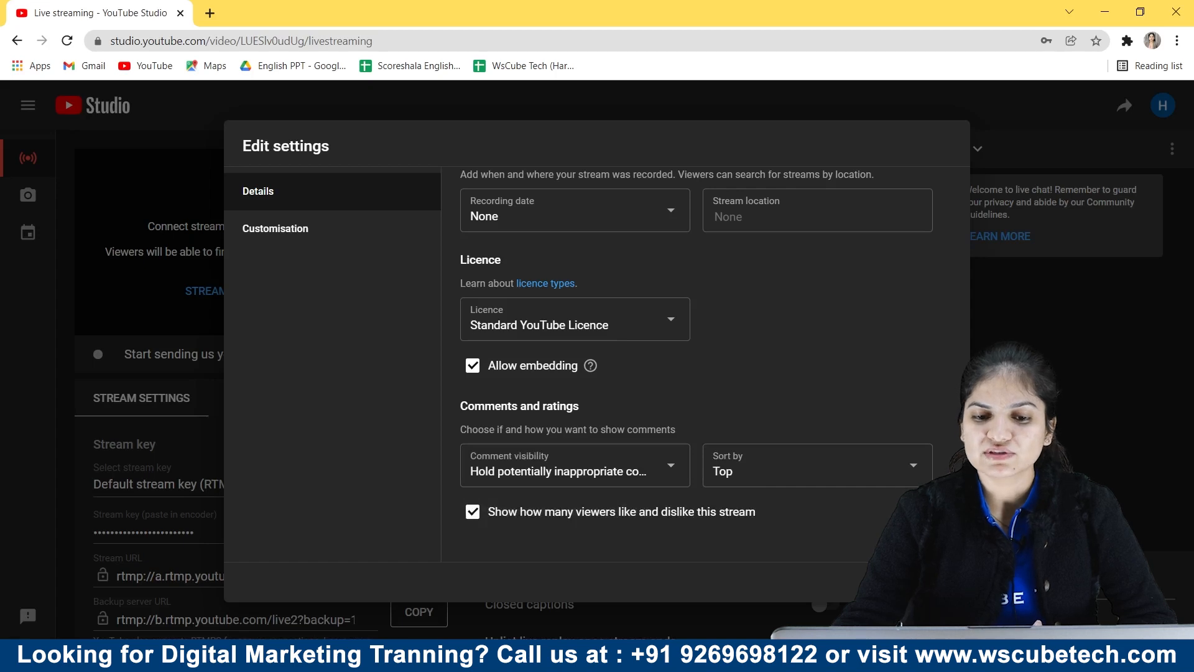
# - Enable slow mode for the stream's live chat in the customisation settings, with a 60-second message delay
pyautogui.click(288, 228)
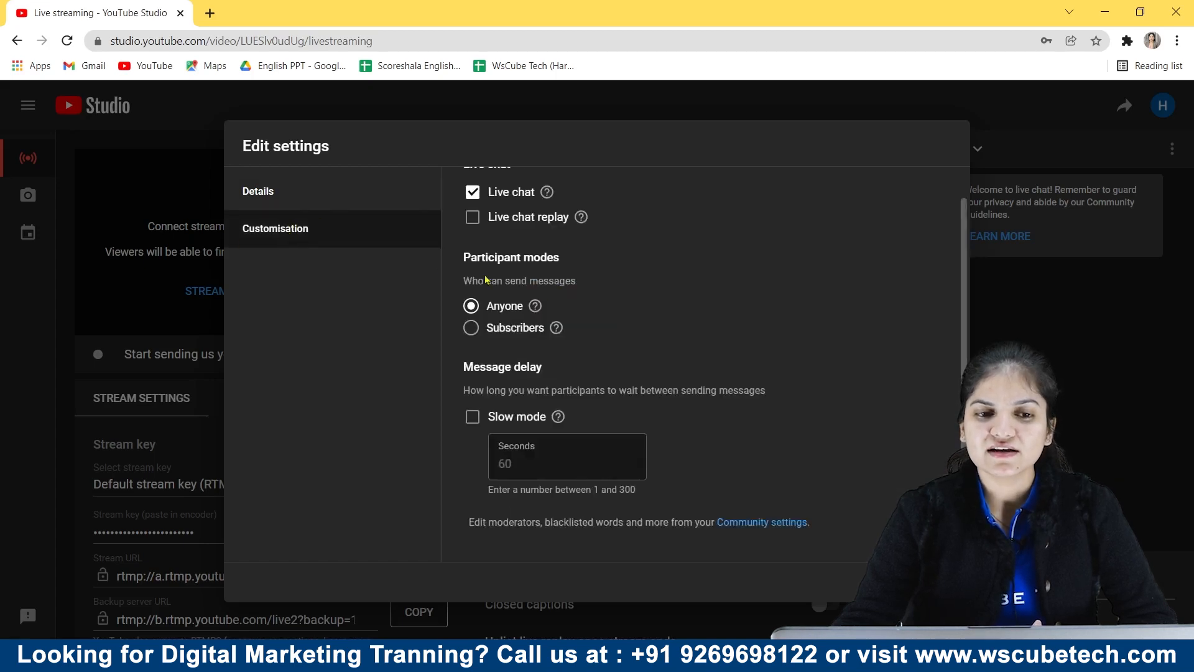
pyautogui.scroll(1, 551, 292)
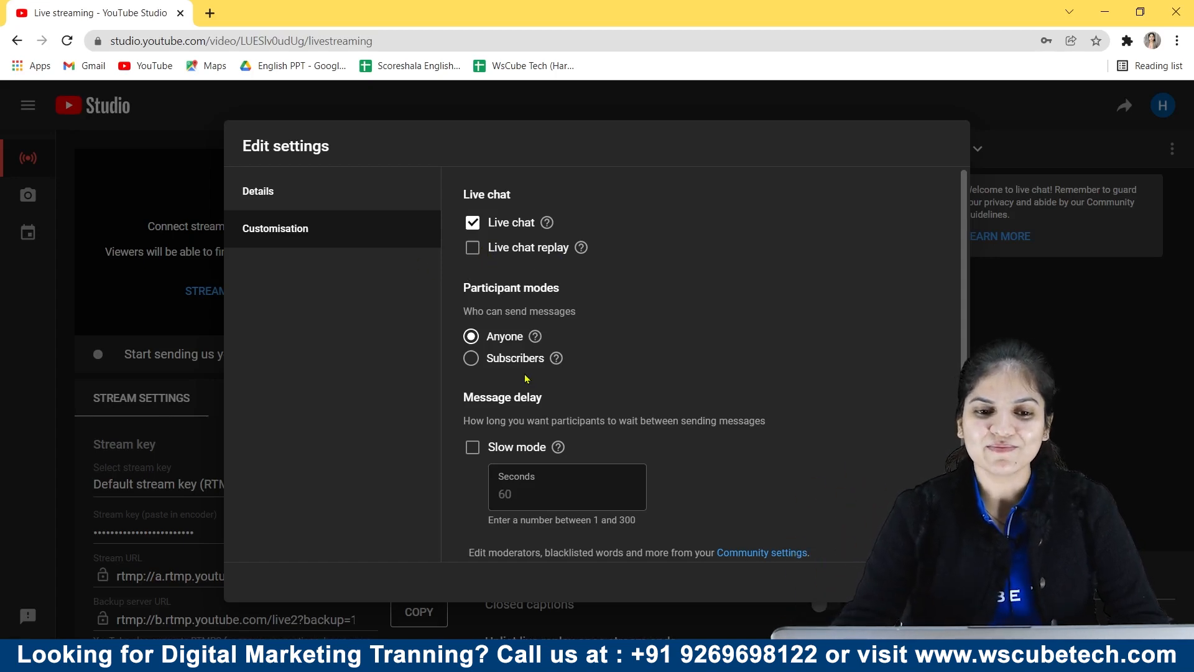
pyautogui.scroll(-1, 526, 378)
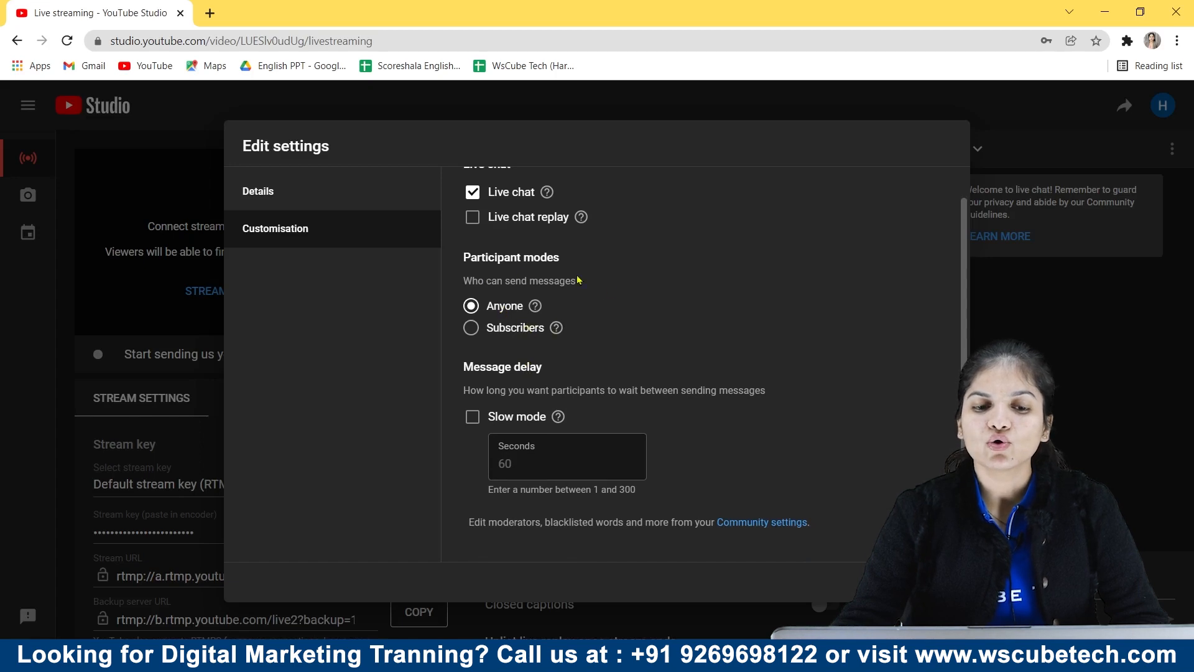
pyautogui.moveTo(577, 279); pyautogui.dragTo(416, 276)
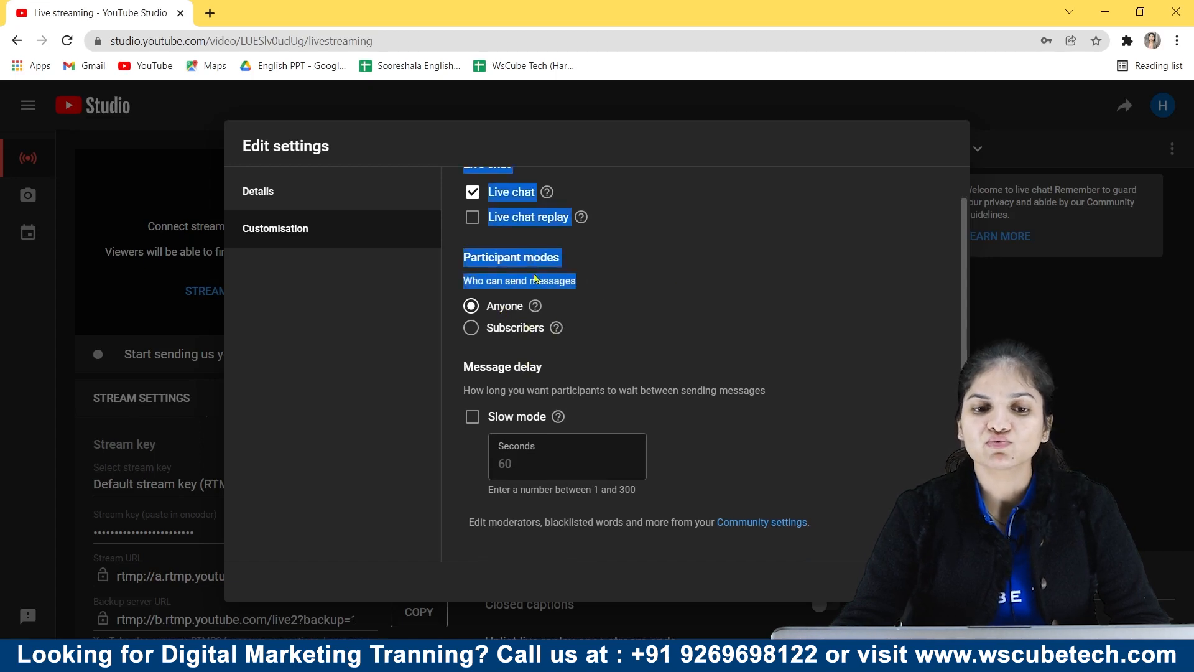
pyautogui.click(563, 280)
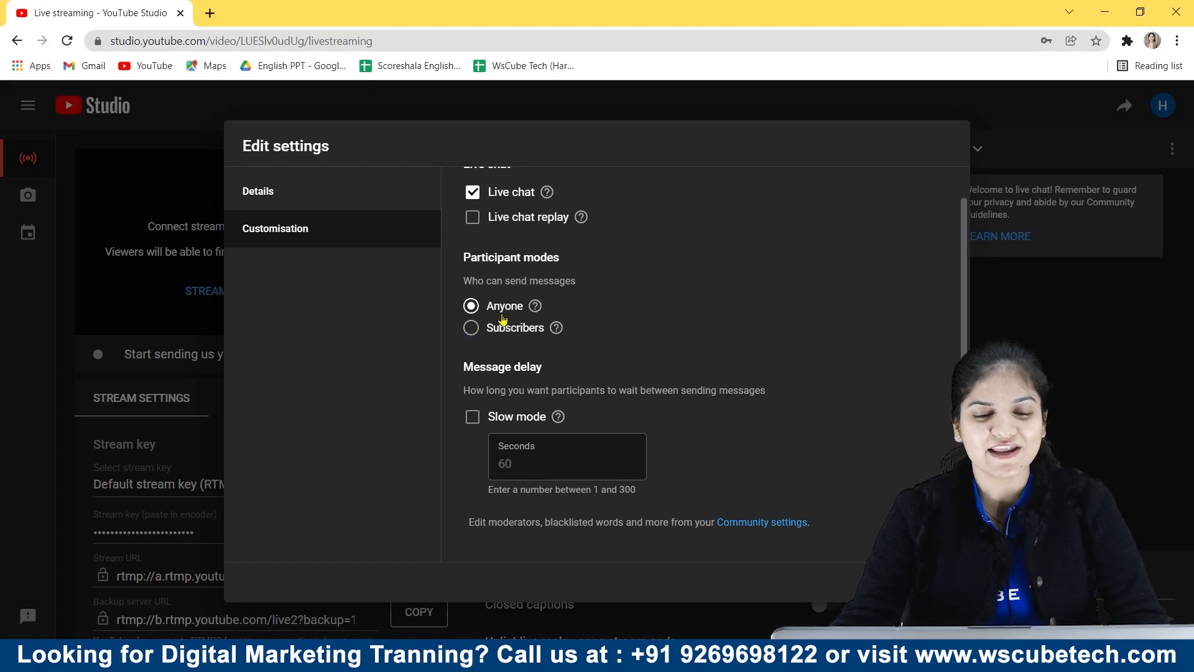
pyautogui.click(473, 417)
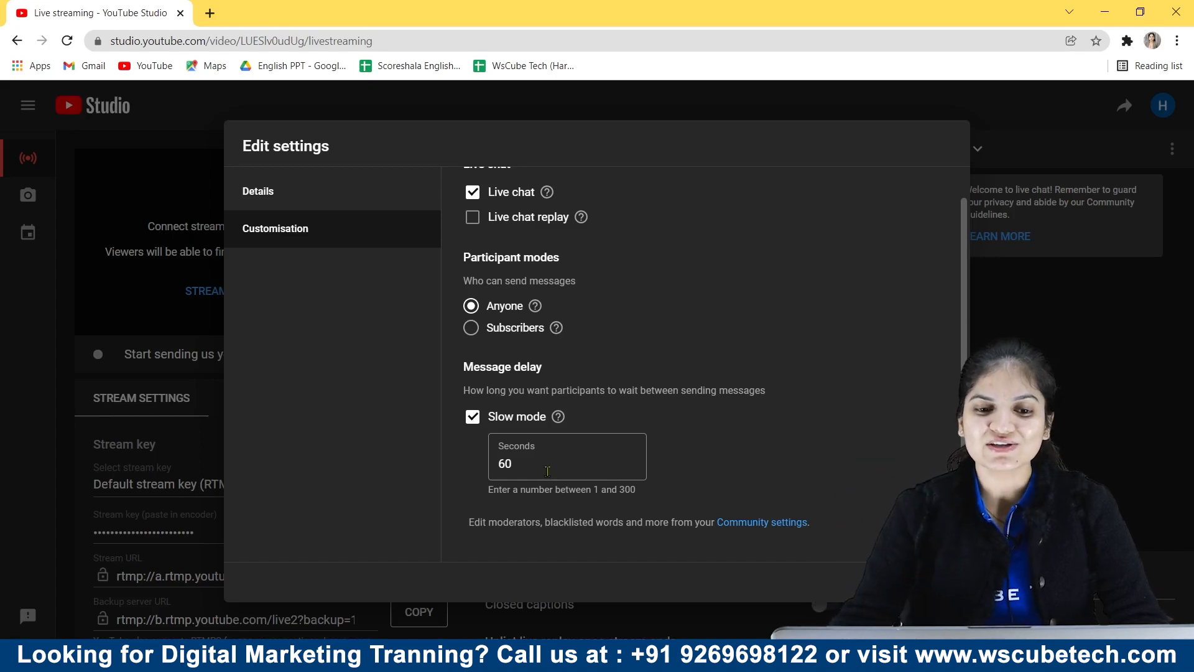
# - Review the automated filters in the community settings and try the Block links option
pyautogui.click(766, 526)
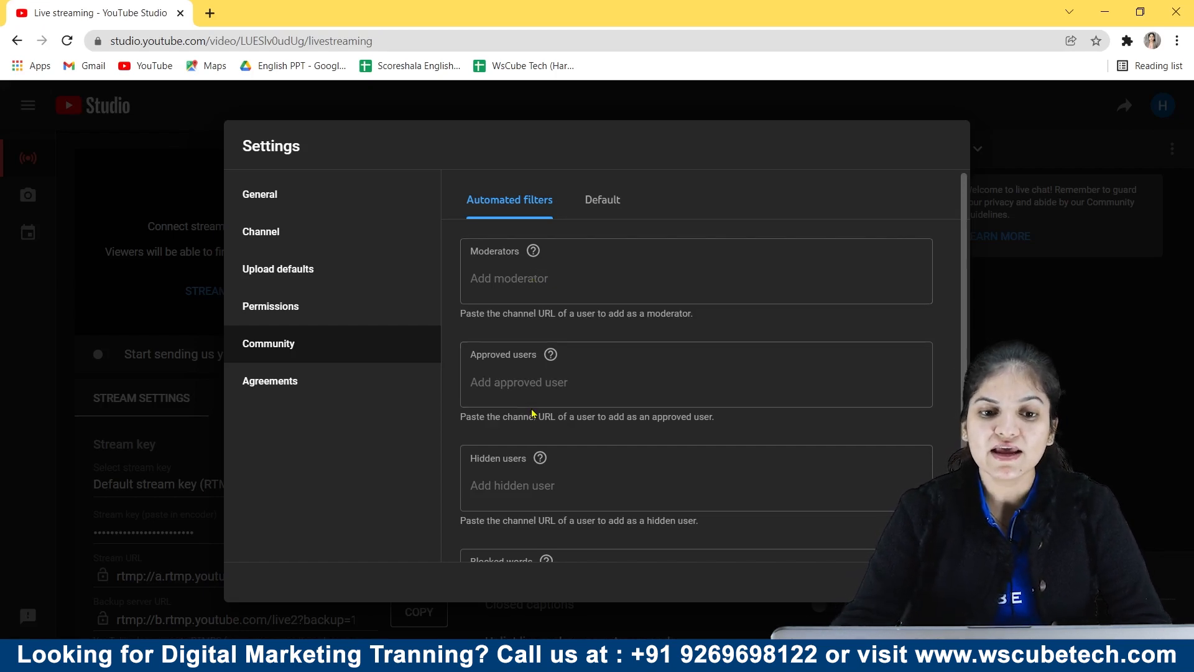
pyautogui.scroll(-1, 553, 382)
pyautogui.click(527, 302)
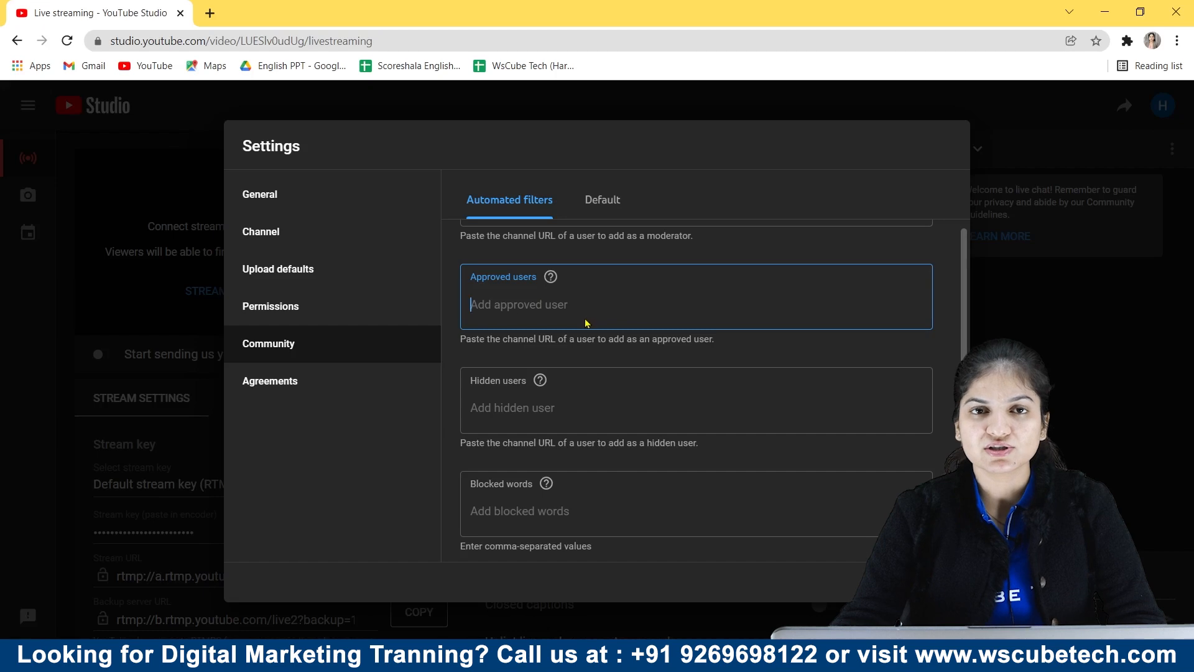
pyautogui.scroll(-1, 585, 323)
pyautogui.scroll(1, 566, 311)
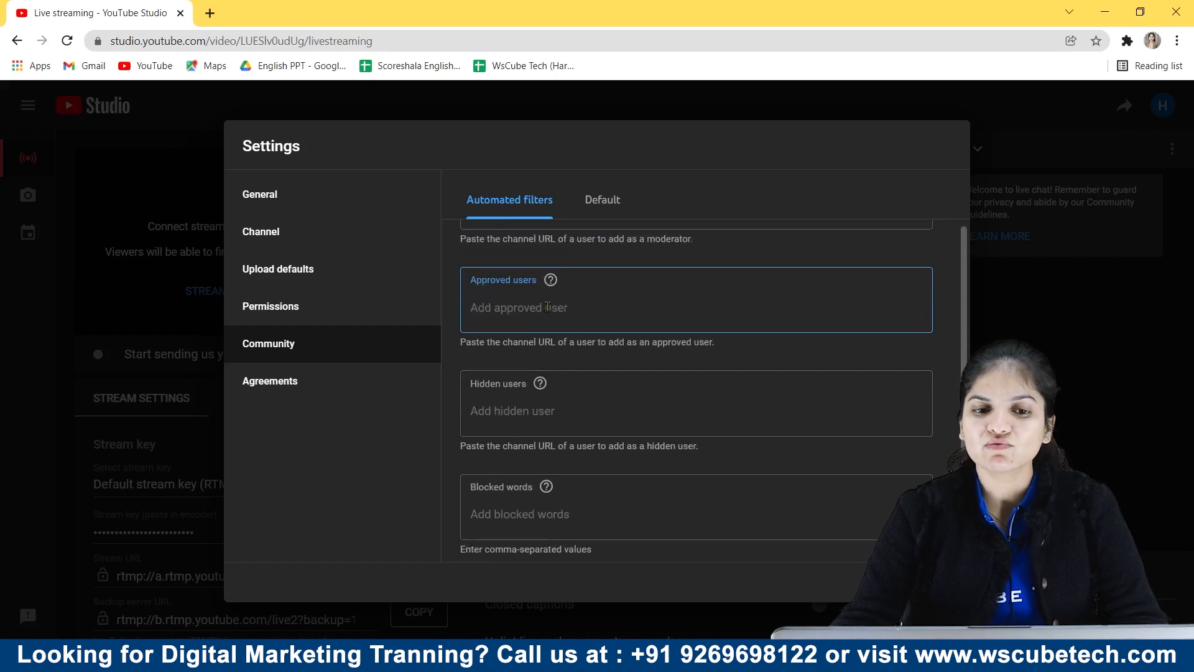
pyautogui.scroll(-1, 559, 347)
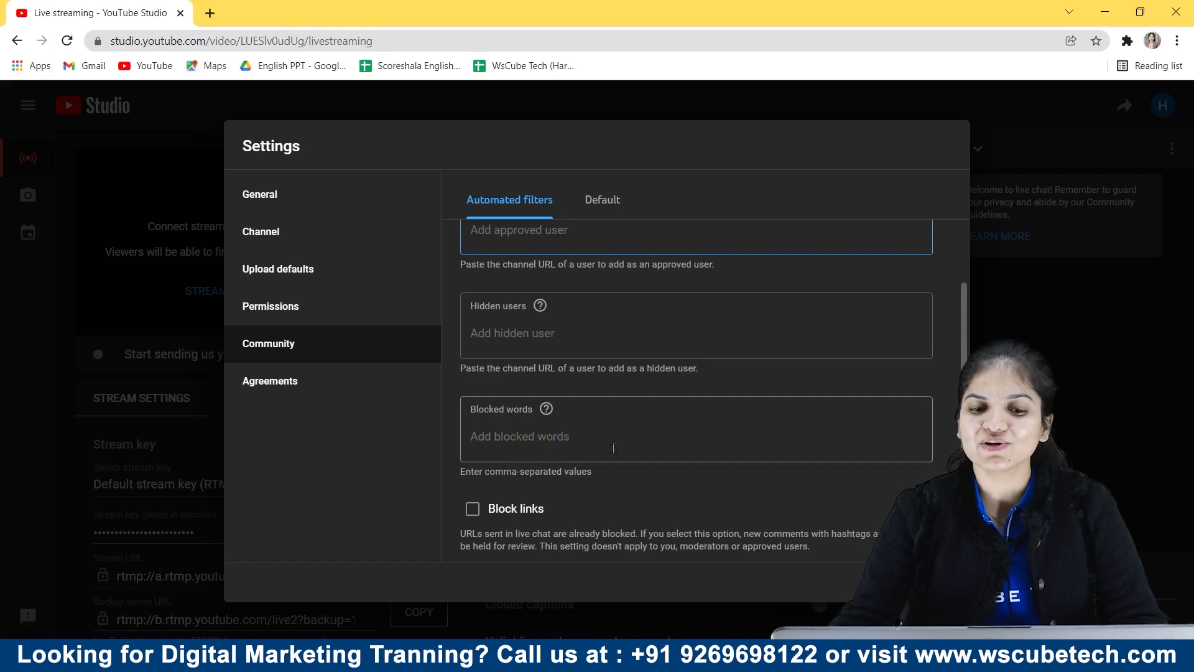
pyautogui.click(474, 507)
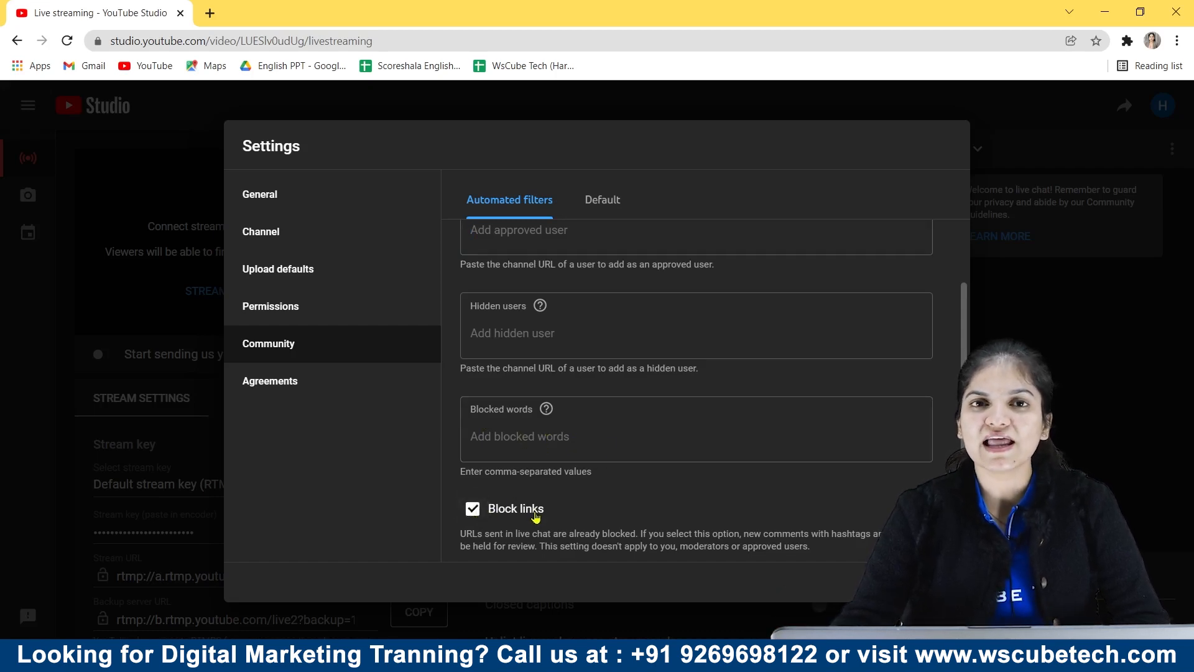
pyautogui.click(473, 517)
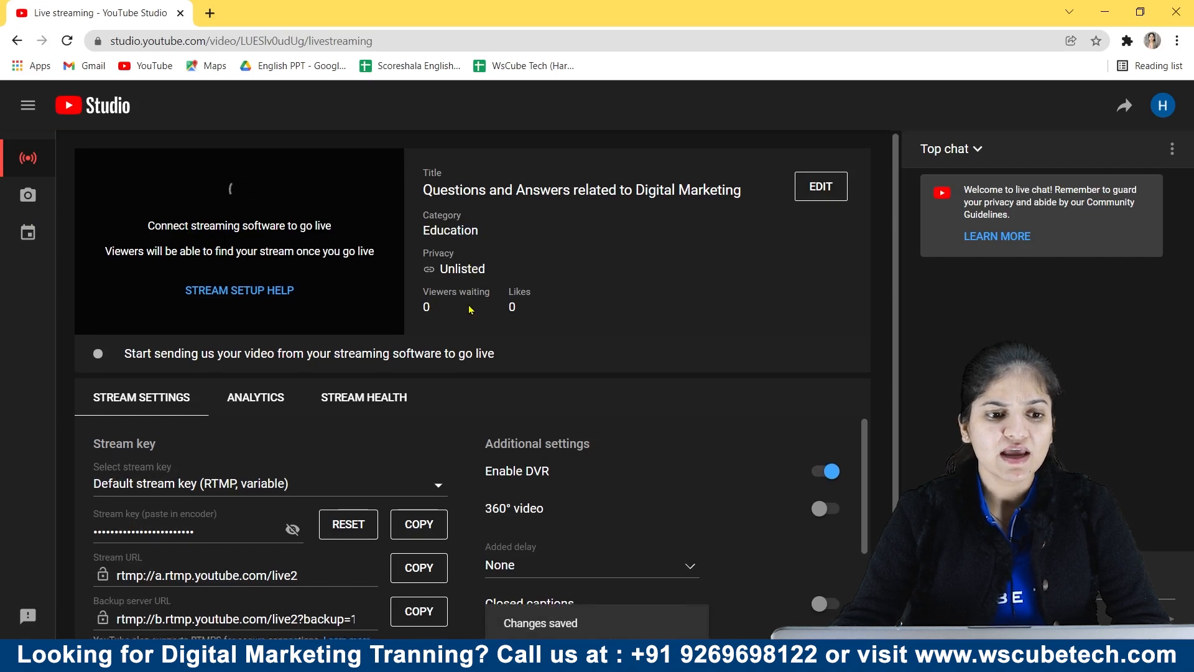
# - Choose the default stream key (RTMP, variable) for the stream
pyautogui.scroll(-1, 405, 491)
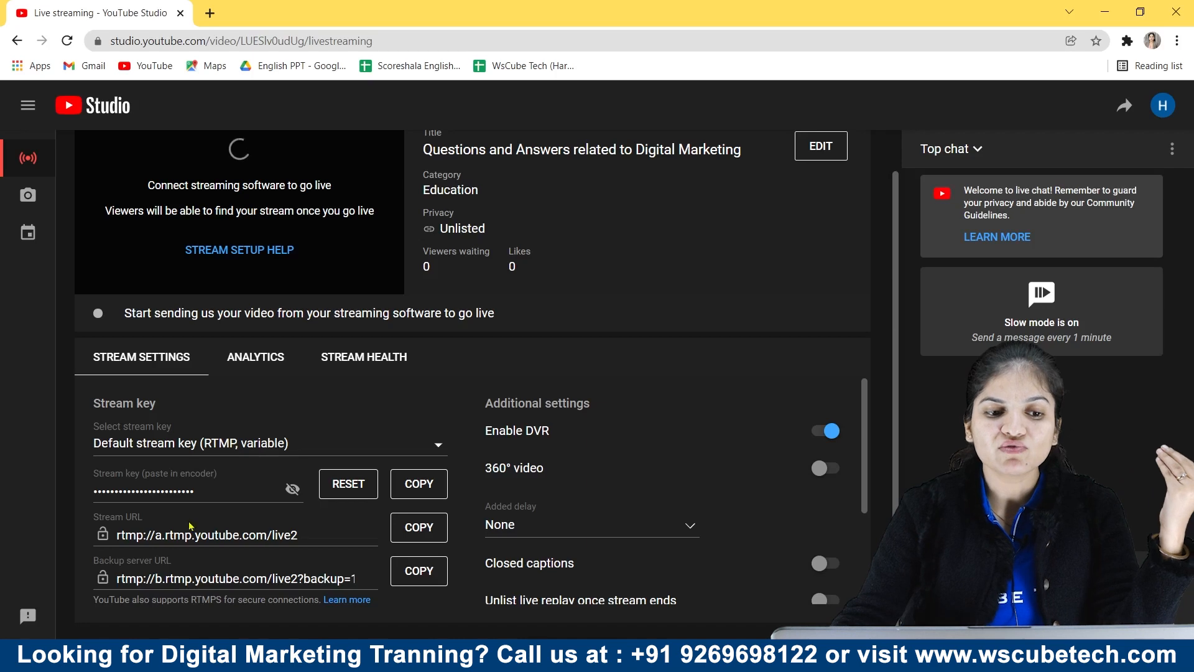
pyautogui.click(175, 446)
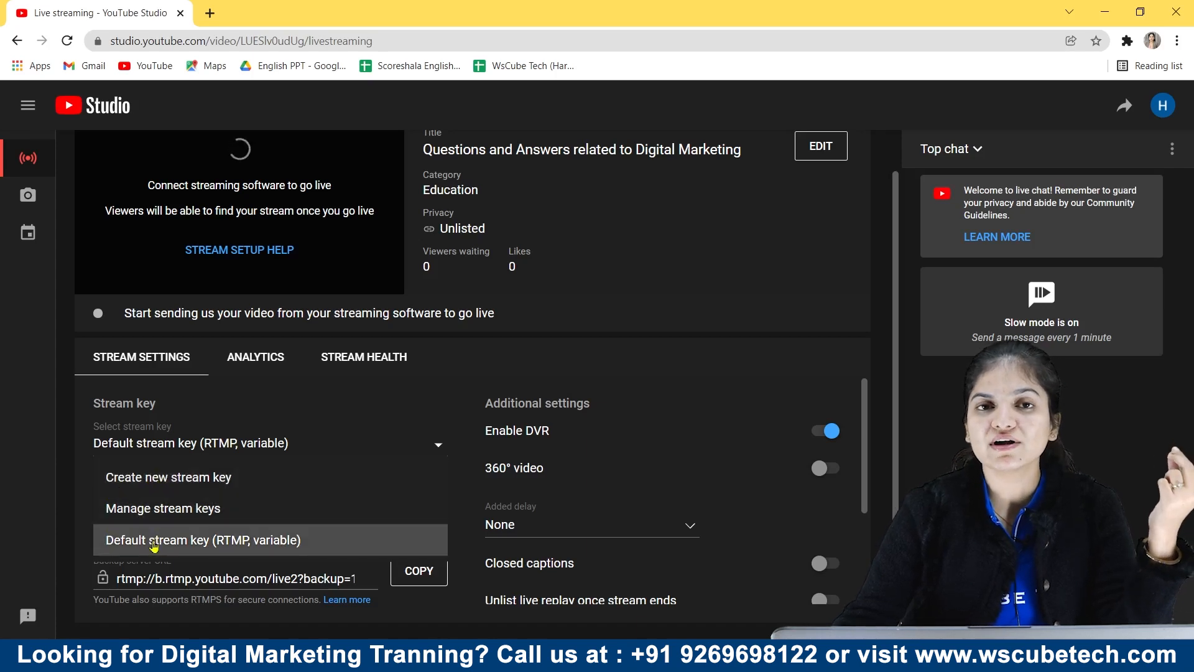
pyautogui.click(154, 545)
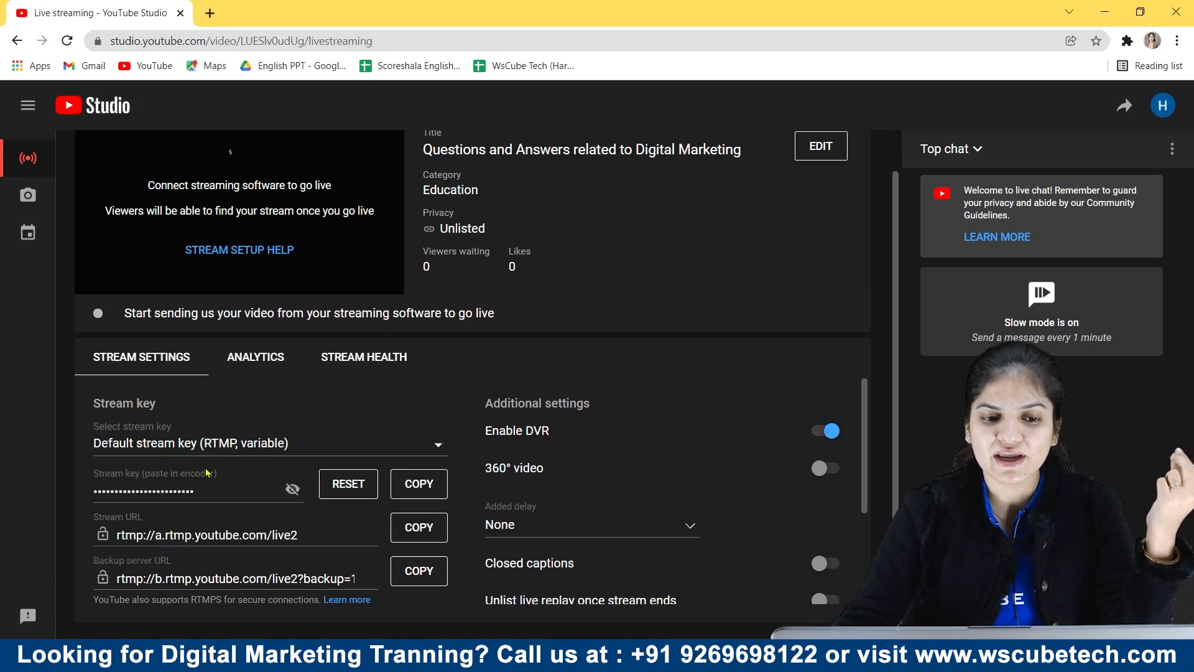
# - Highlight the masked stream key and copy the stream URL
pyautogui.moveTo(251, 494); pyautogui.dragTo(100, 497)
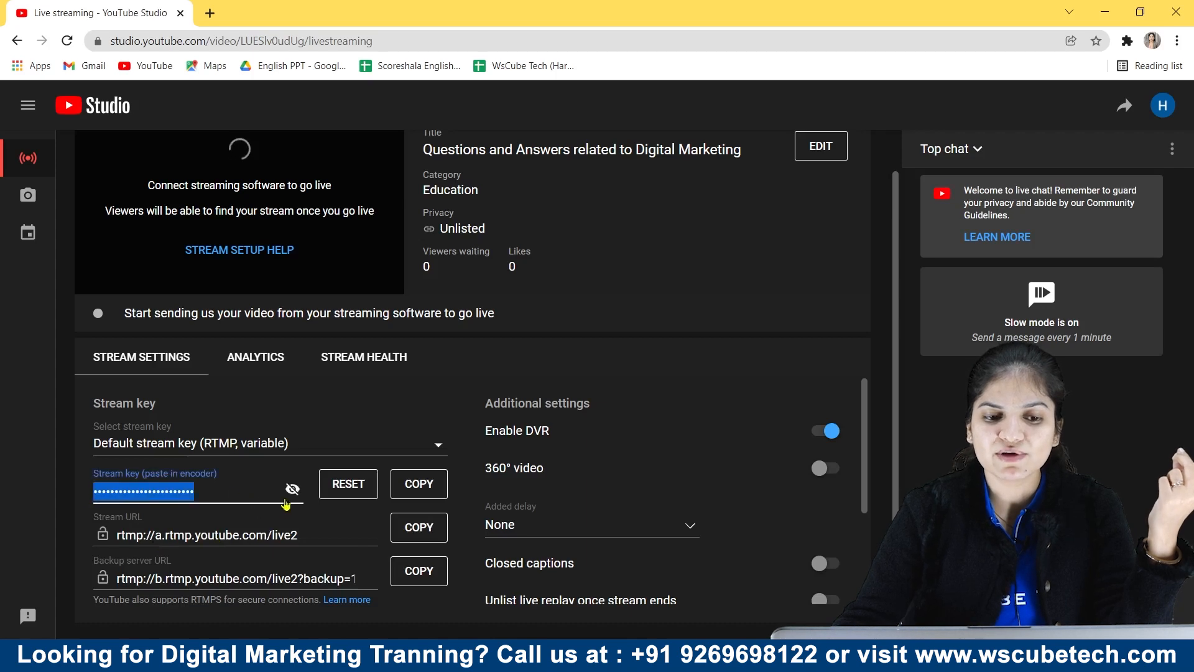
pyautogui.click(209, 496)
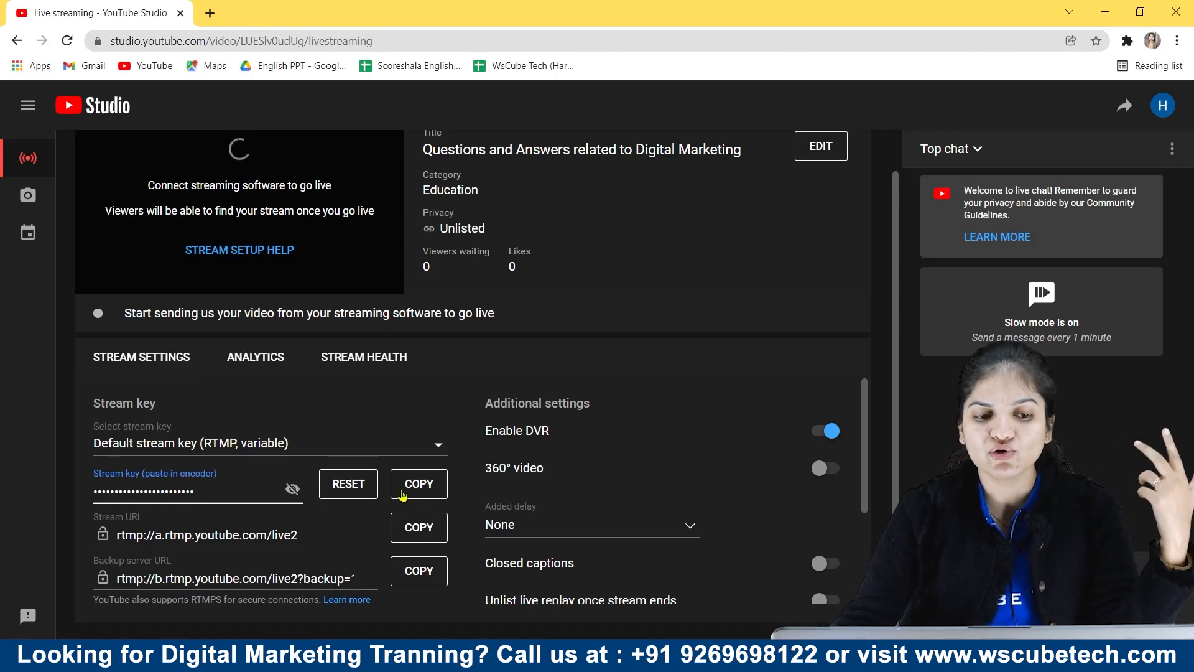
pyautogui.scroll(-1, 187, 479)
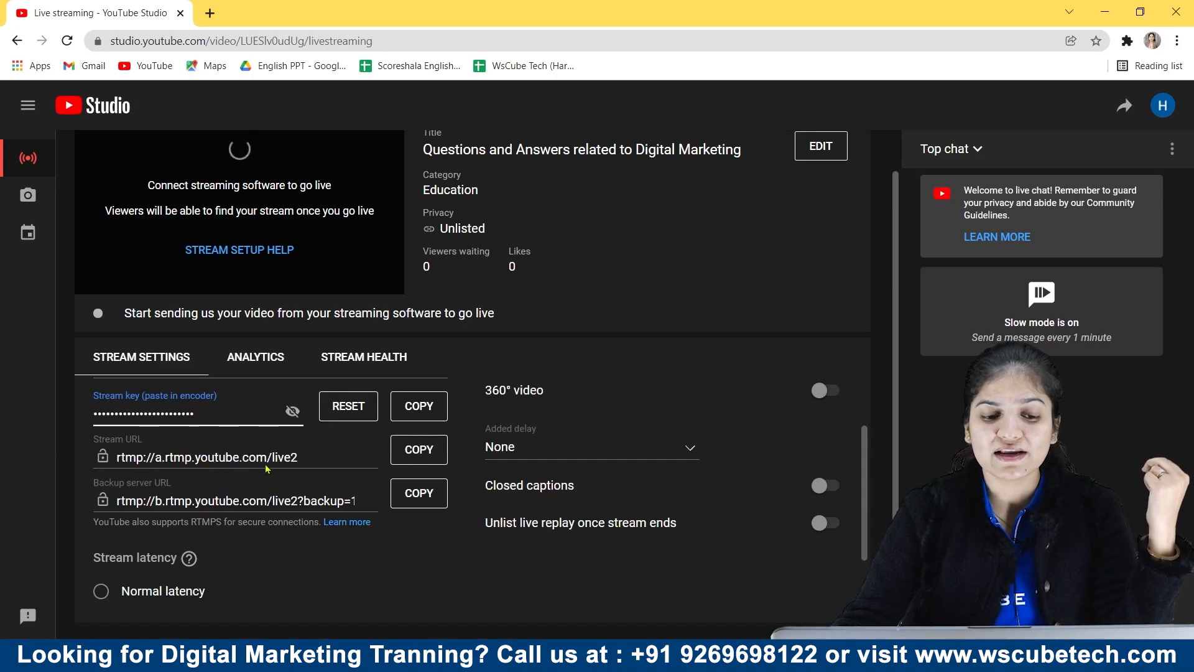
pyautogui.click(433, 455)
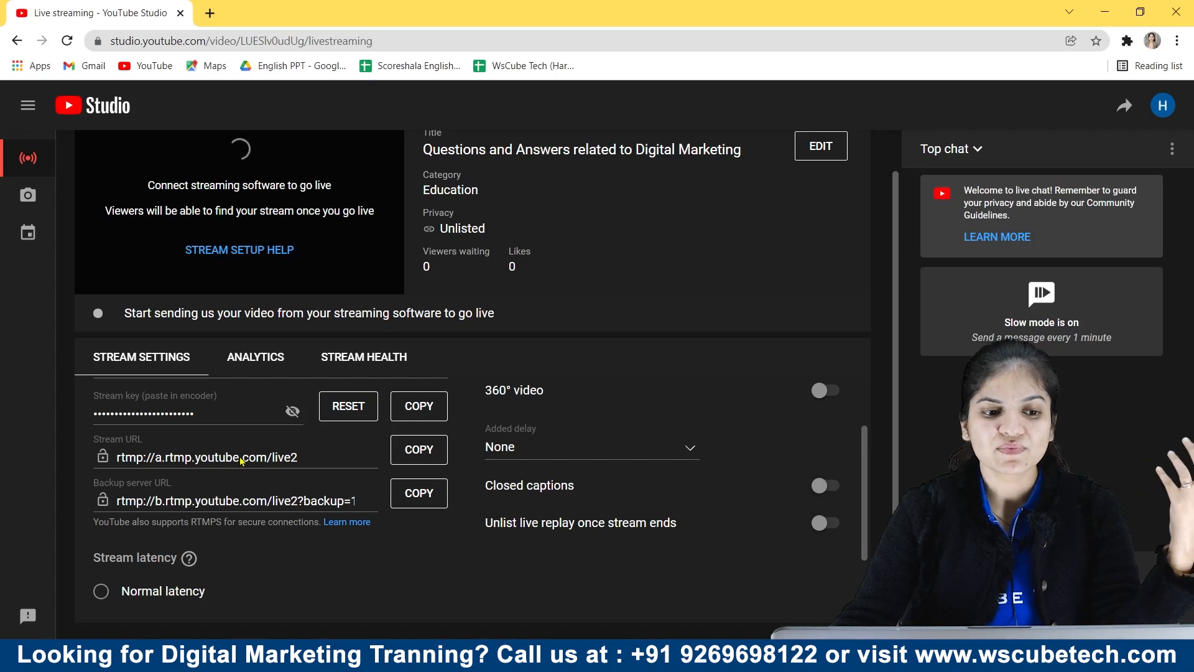
# - Read the stream latency explanation, and try Ultra low-latency and Normal latency before returning to Low-latency
pyautogui.scroll(-1, 242, 460)
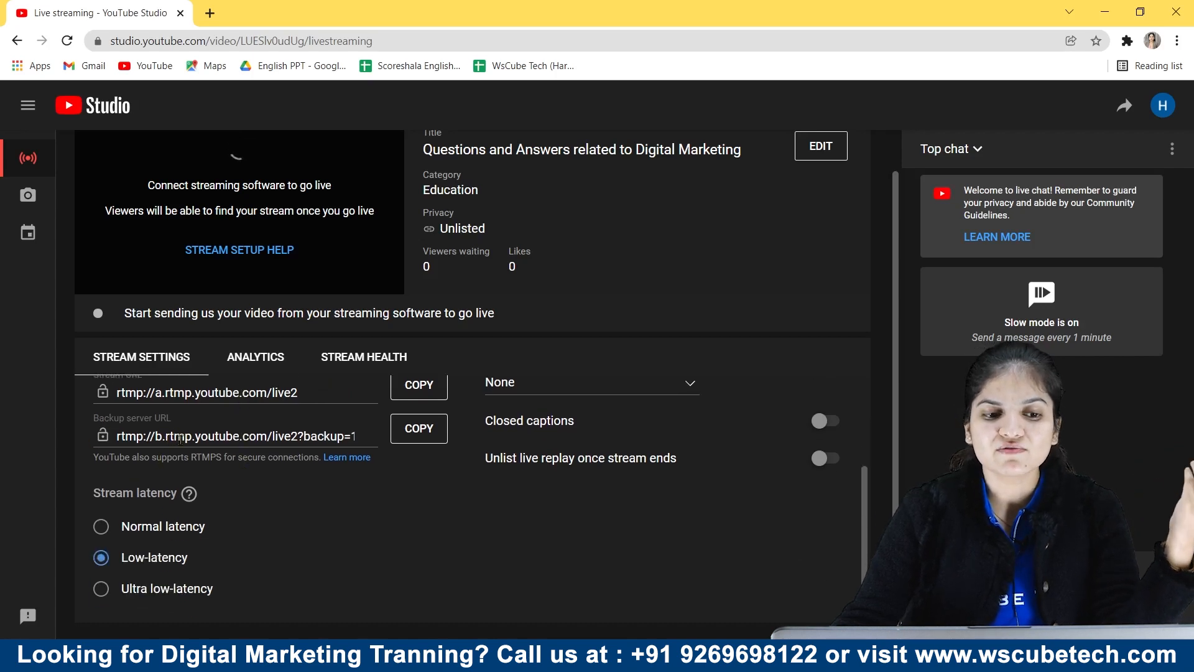
pyautogui.scroll(1, 196, 457)
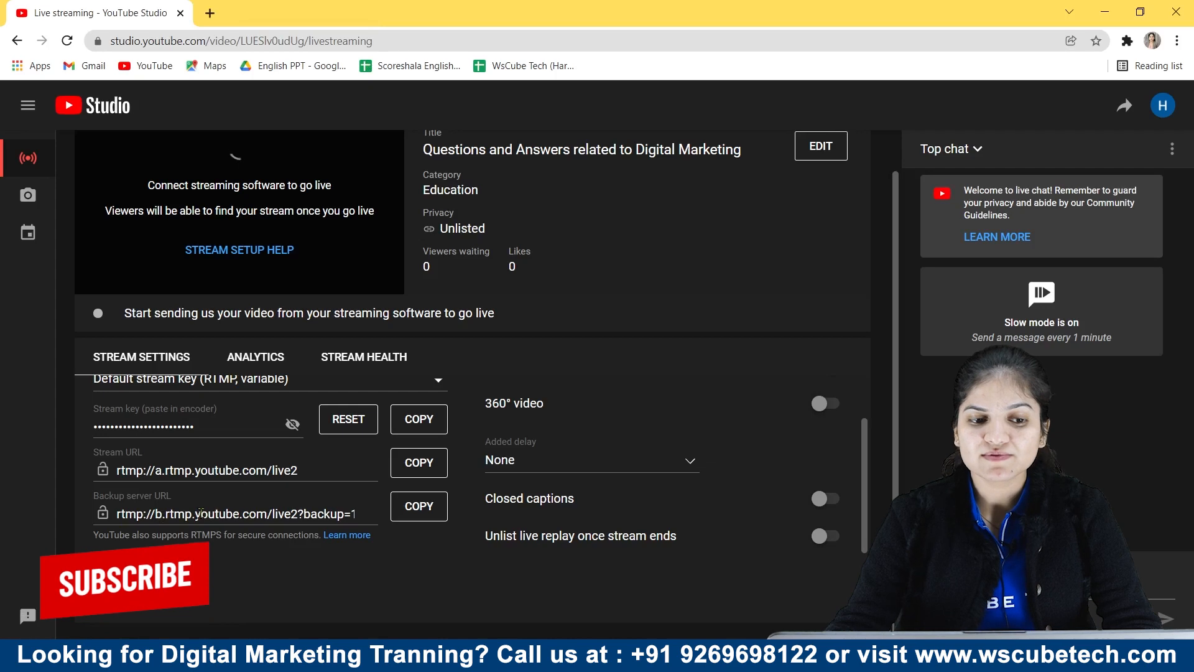
pyautogui.scroll(-1, 201, 513)
pyautogui.moveTo(187, 494)
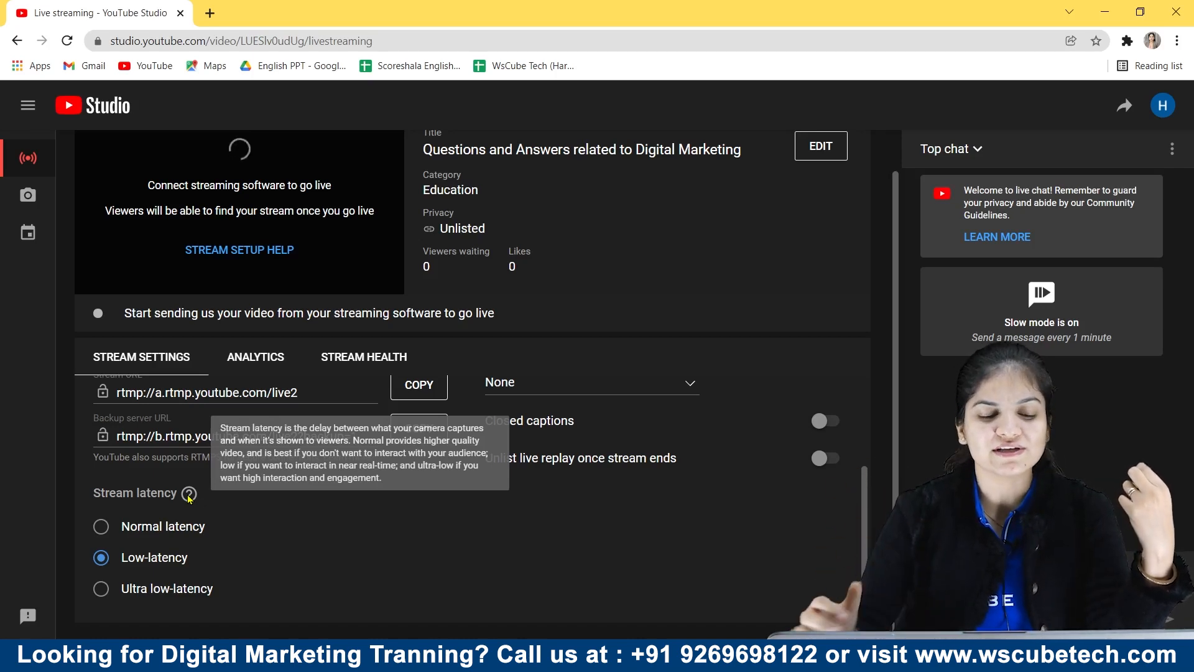
pyautogui.click(102, 588)
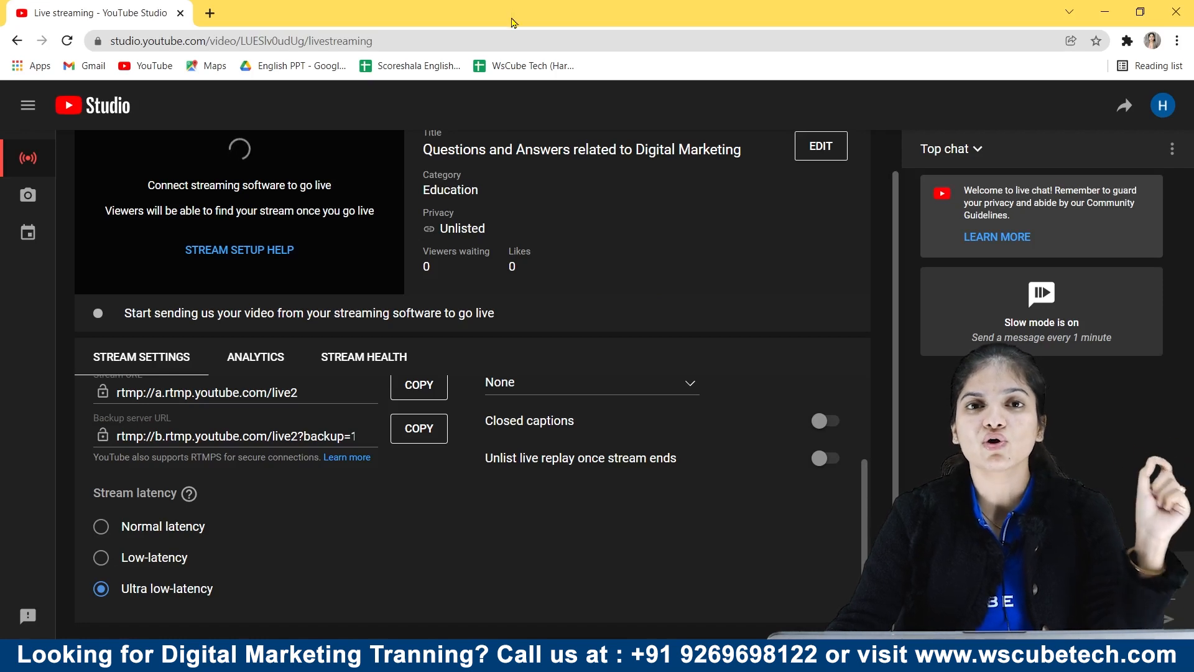
pyautogui.click(102, 526)
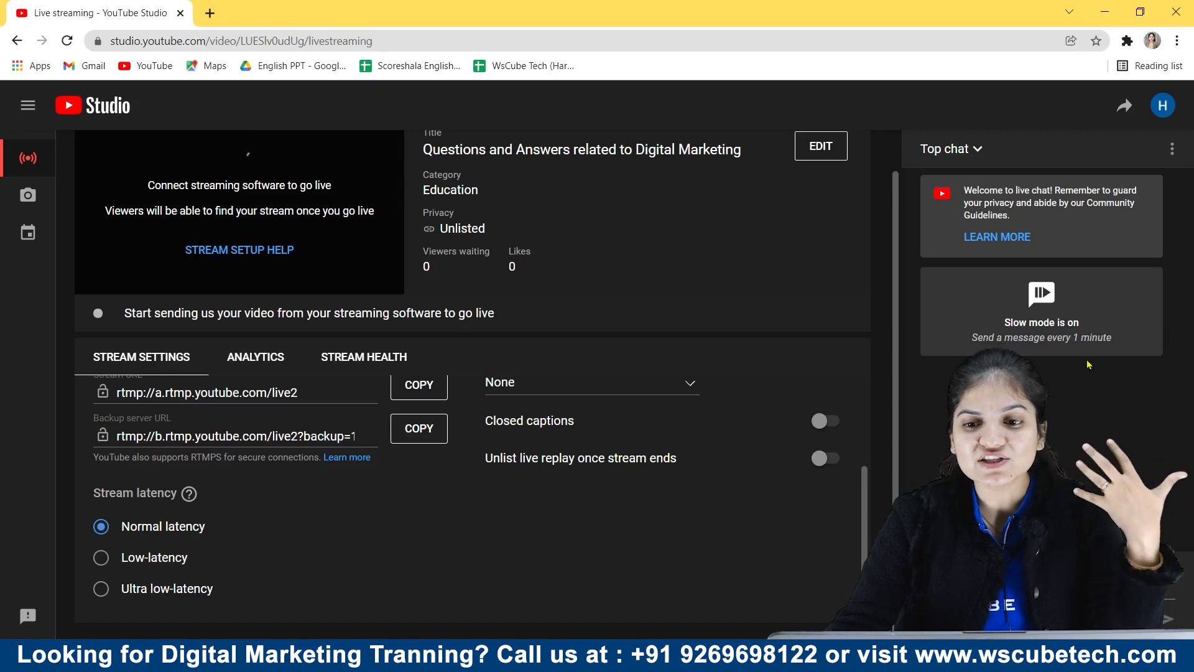
pyautogui.click(102, 591)
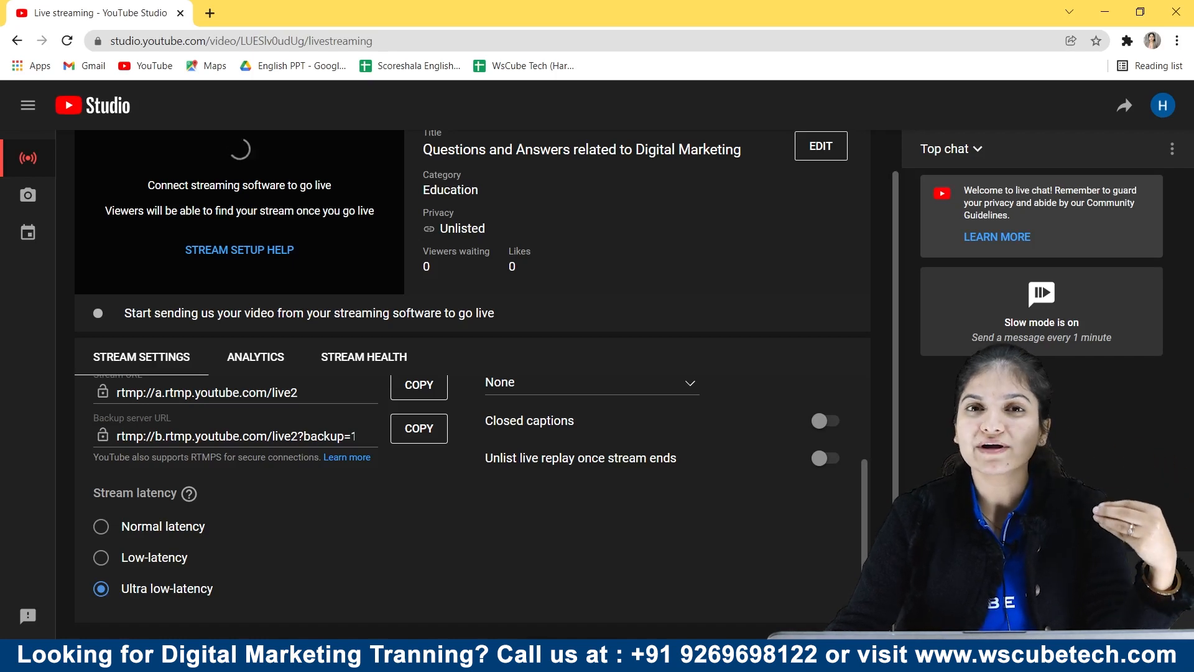
pyautogui.click(102, 558)
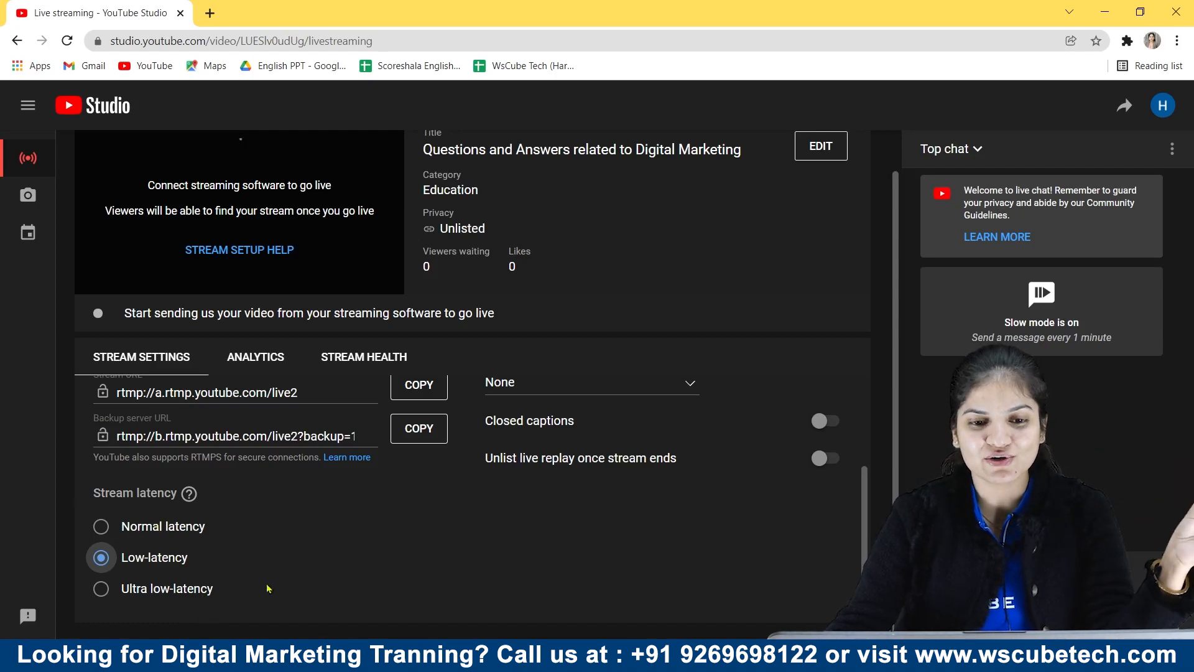
# - Try an added delay of 30 seconds in the additional settings, and set the added delay back to None
pyautogui.scroll(3, 528, 496)
pyautogui.scroll(1, 612, 532)
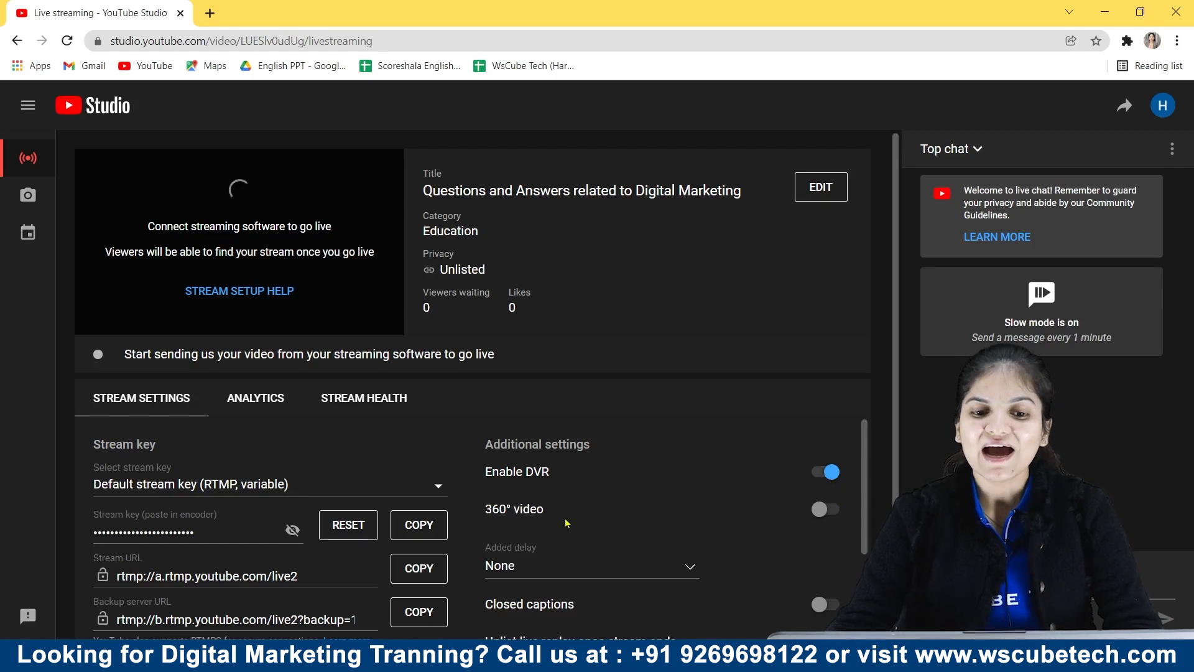
pyautogui.scroll(-2, 625, 520)
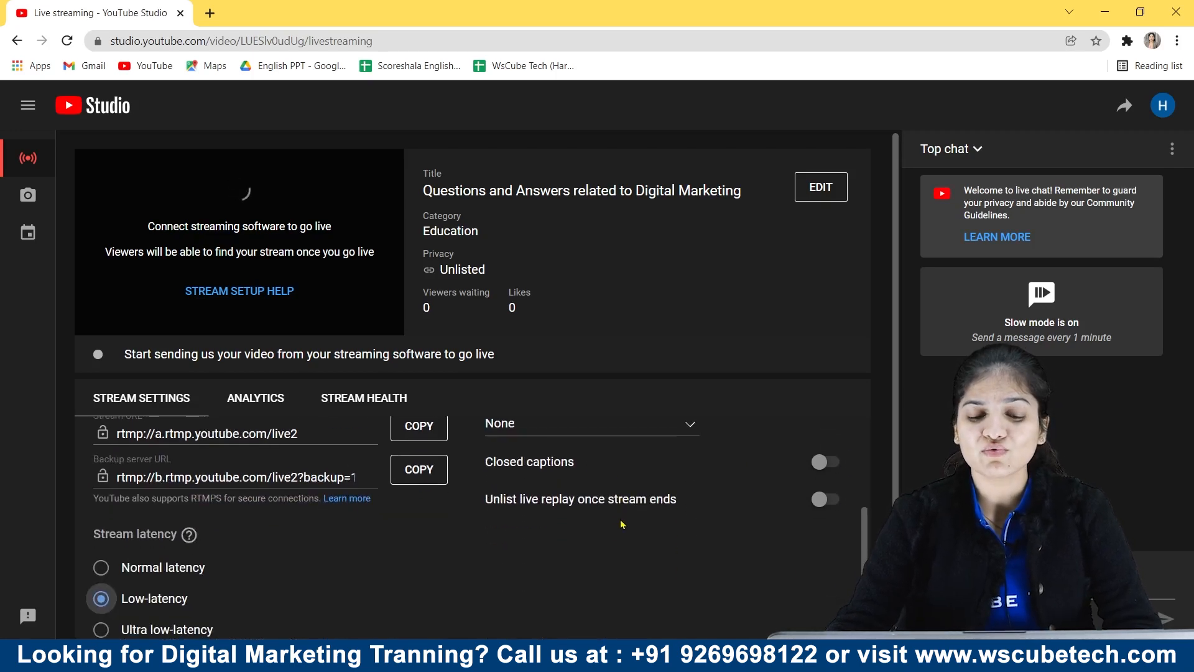
pyautogui.scroll(1, 624, 518)
pyautogui.scroll(1, 575, 448)
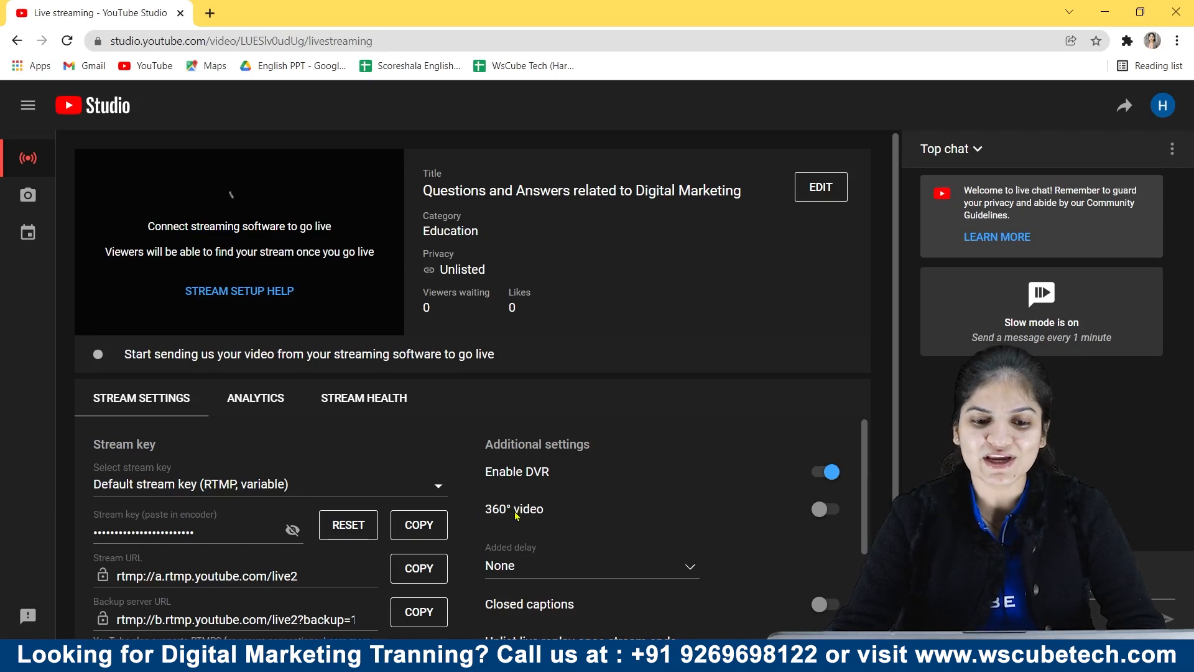
pyautogui.scroll(-1, 515, 514)
pyautogui.click(568, 485)
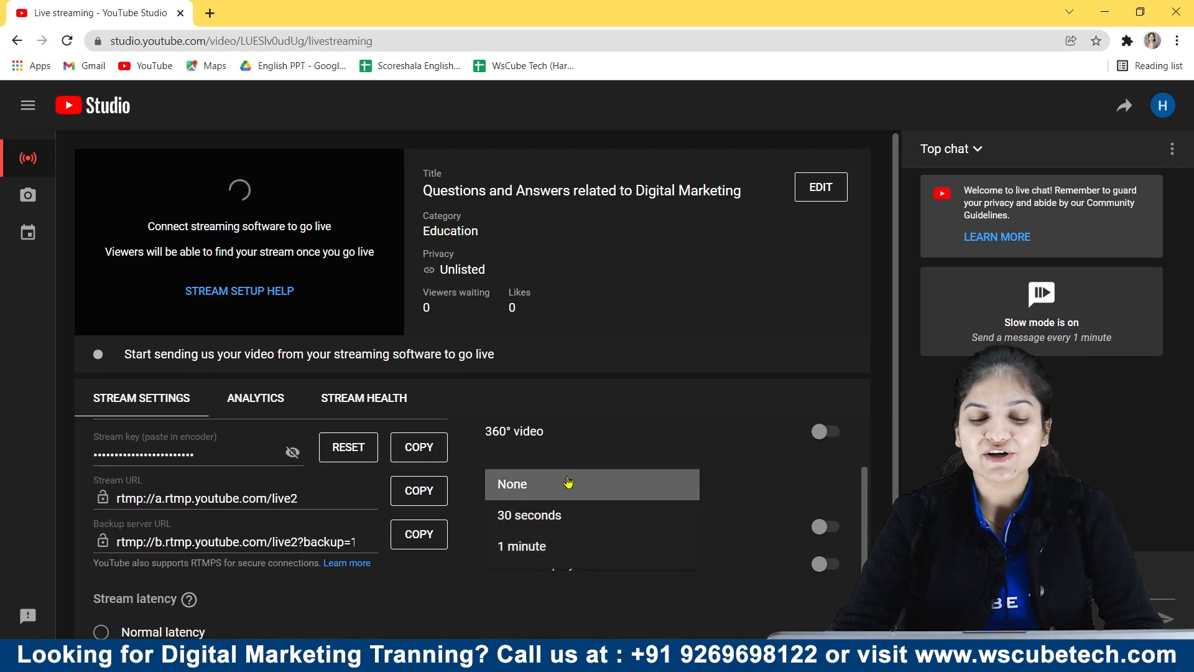
pyautogui.click(550, 523)
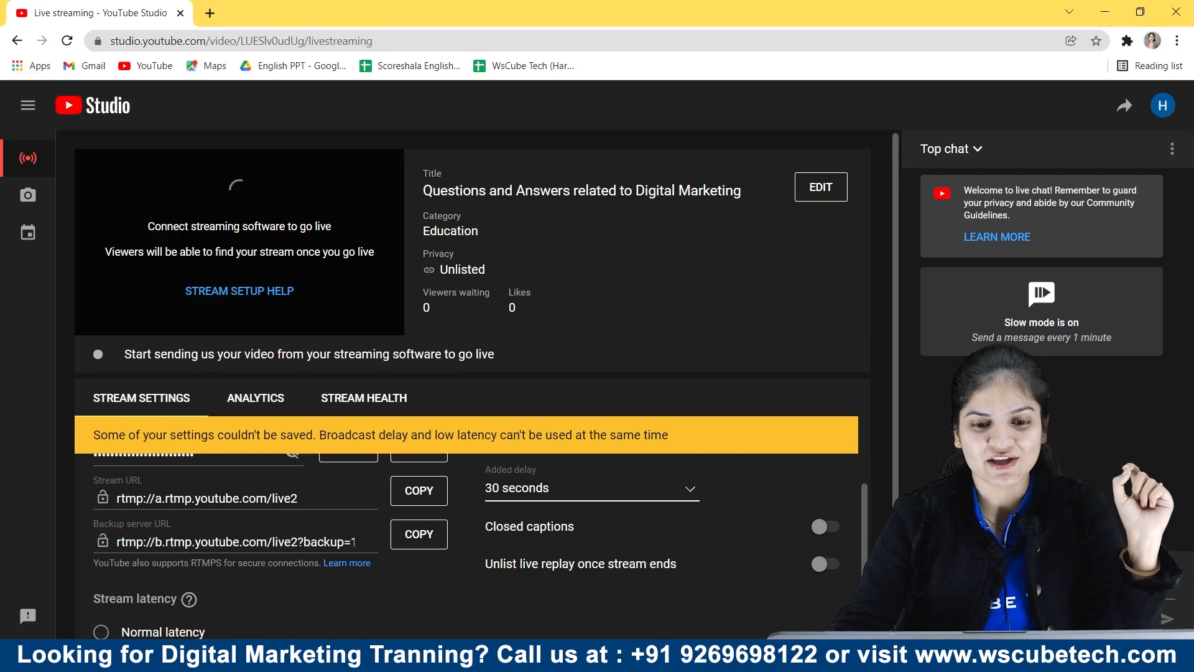
pyautogui.click(645, 493)
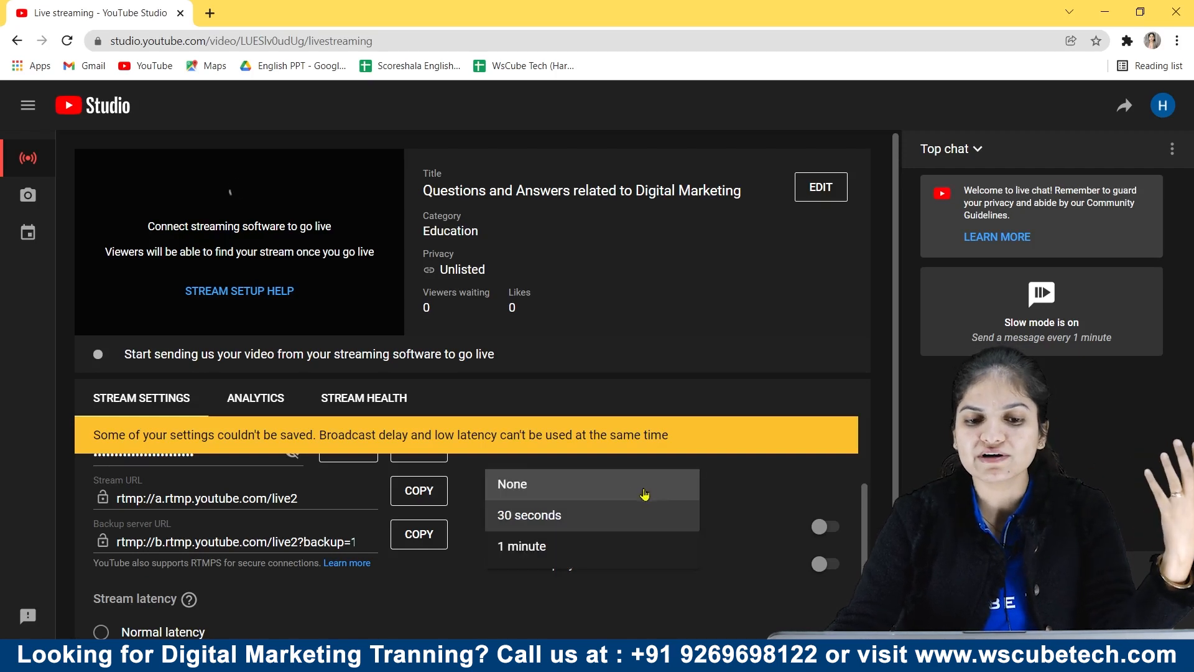
pyautogui.click(599, 495)
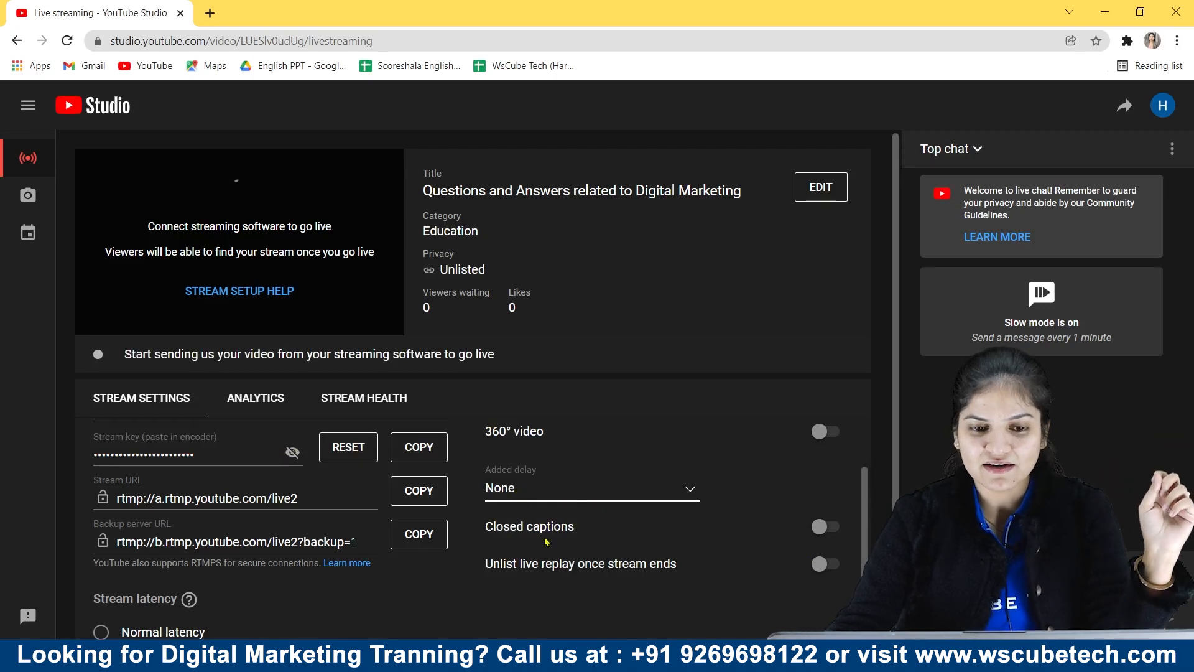
# - Try the Closed captions option in the stream's additional settings
pyautogui.scroll(-1, 545, 542)
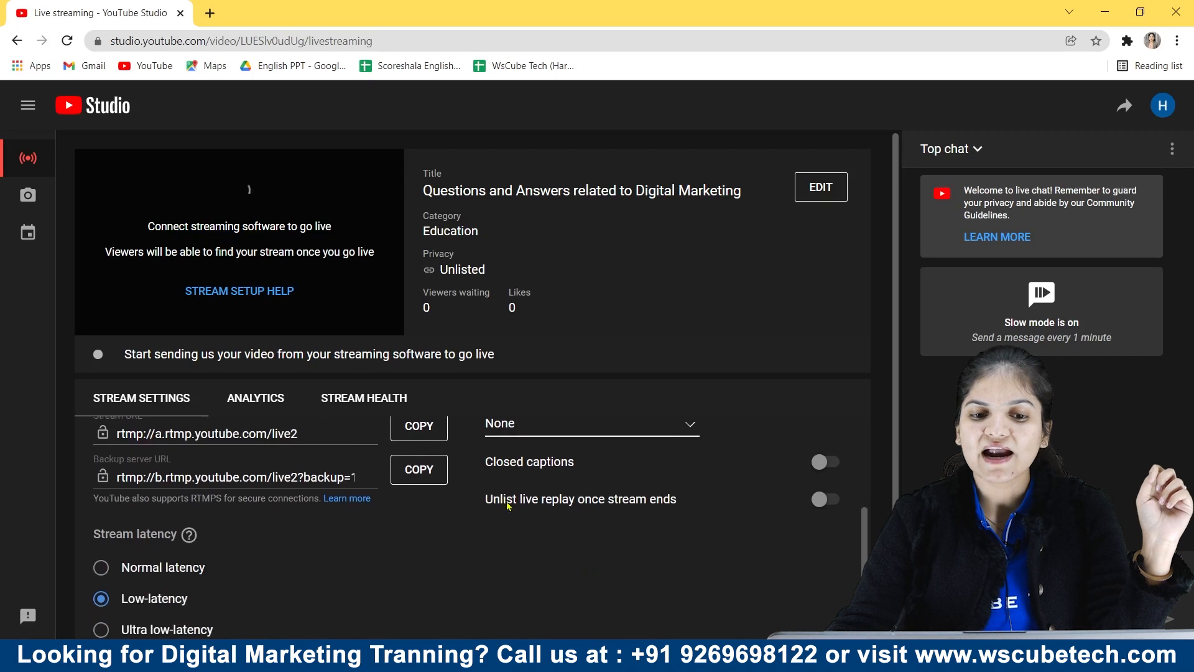
pyautogui.click(826, 463)
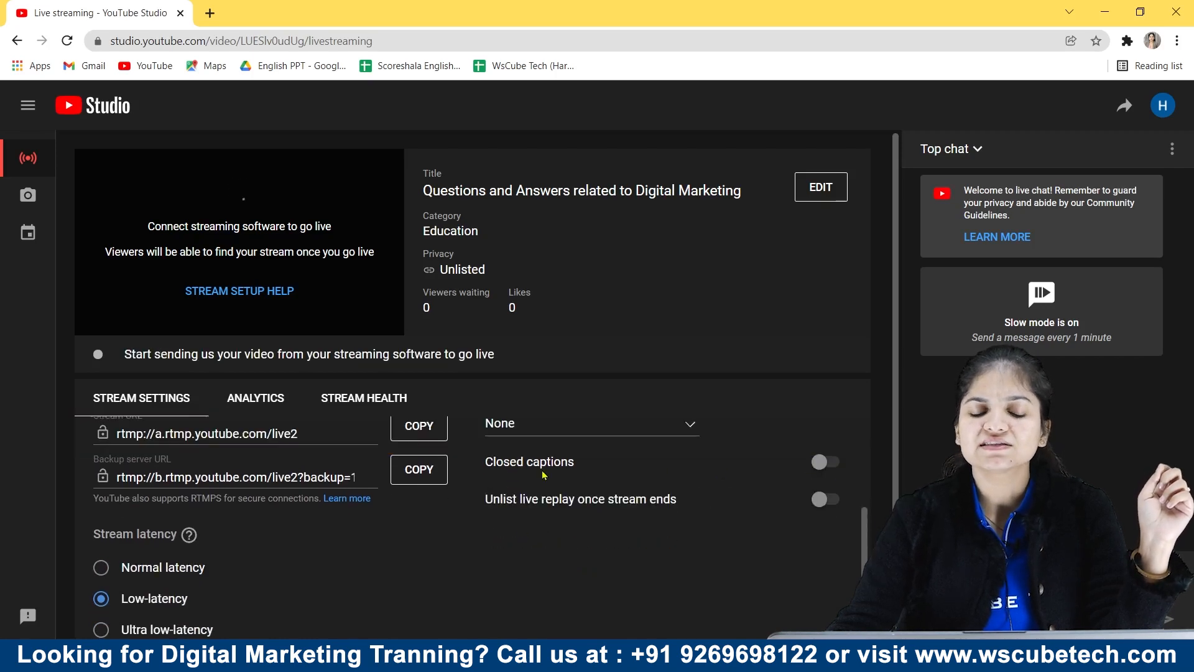
pyautogui.scroll(1, 557, 478)
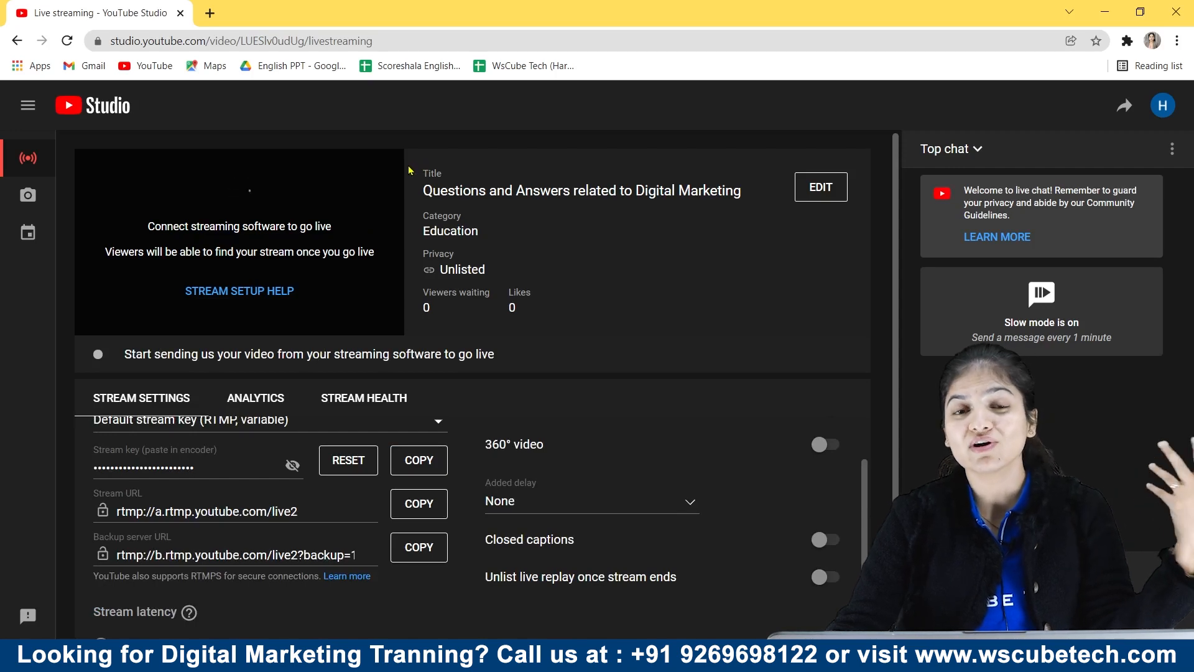
# - Try the Unlist live replay once stream ends option on and off, and highlight the stream's Unlisted privacy value
pyautogui.scroll(-1, 408, 174)
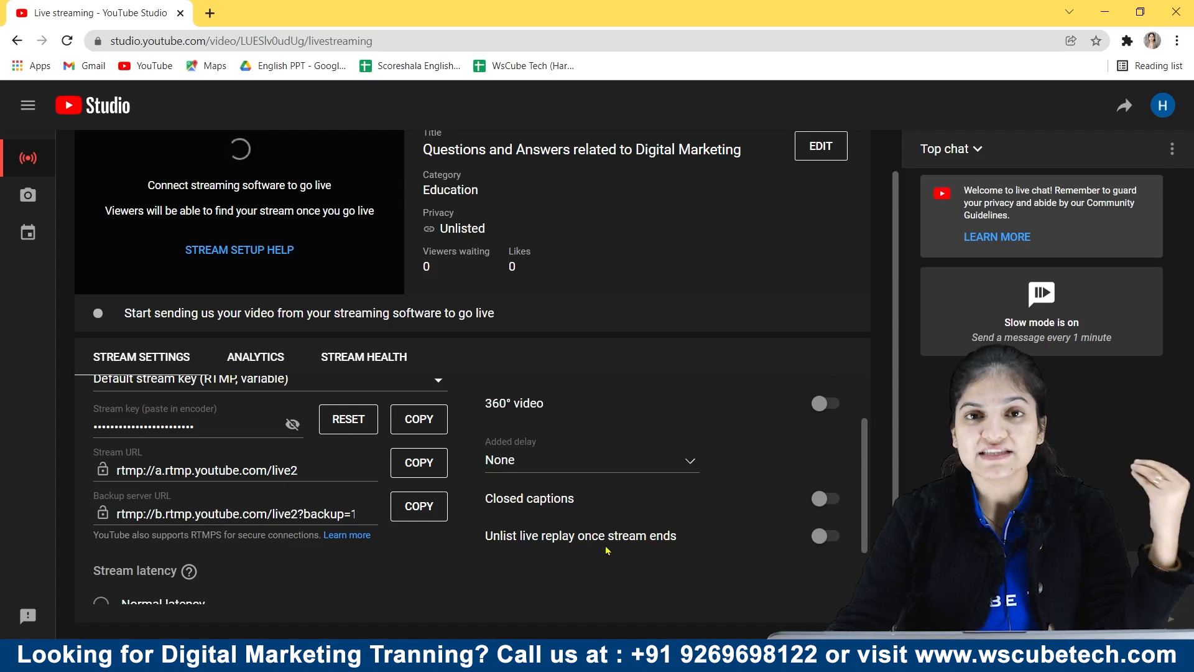
pyautogui.click(828, 536)
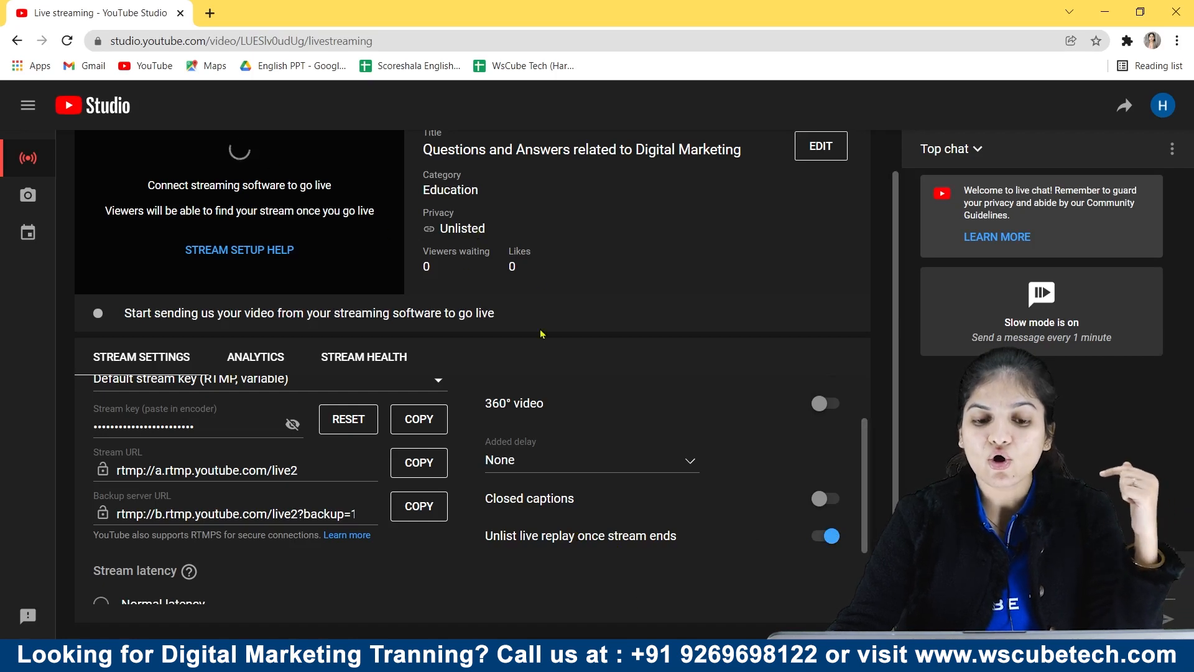
pyautogui.click(829, 538)
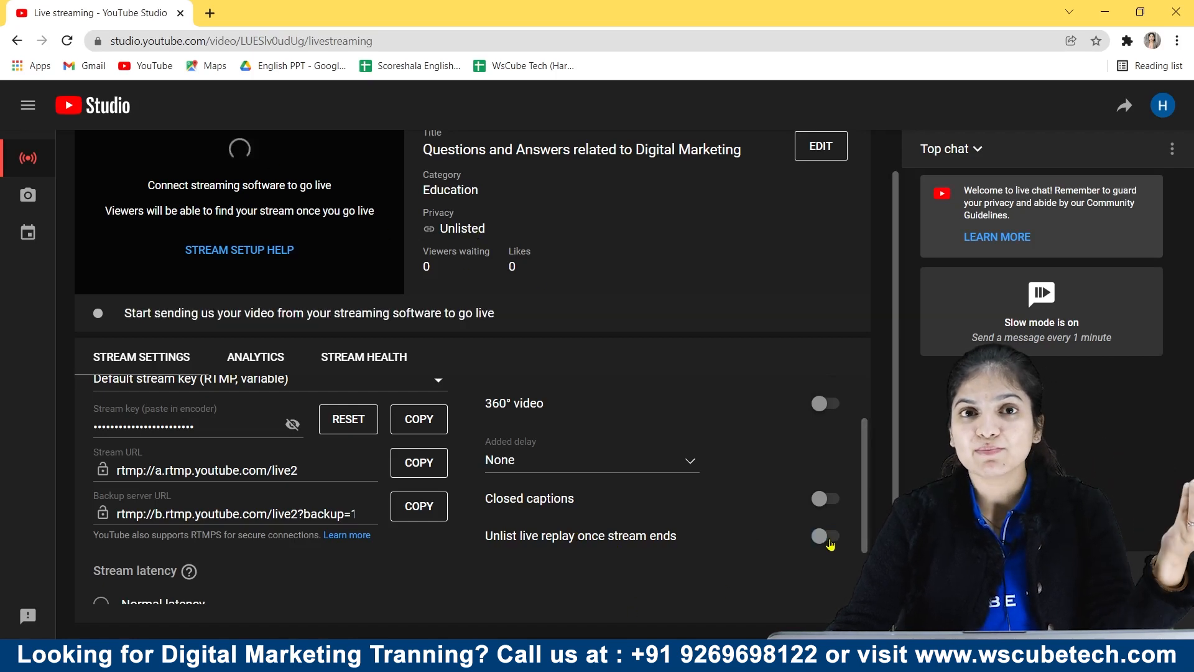
pyautogui.moveTo(526, 237); pyautogui.dragTo(405, 227)
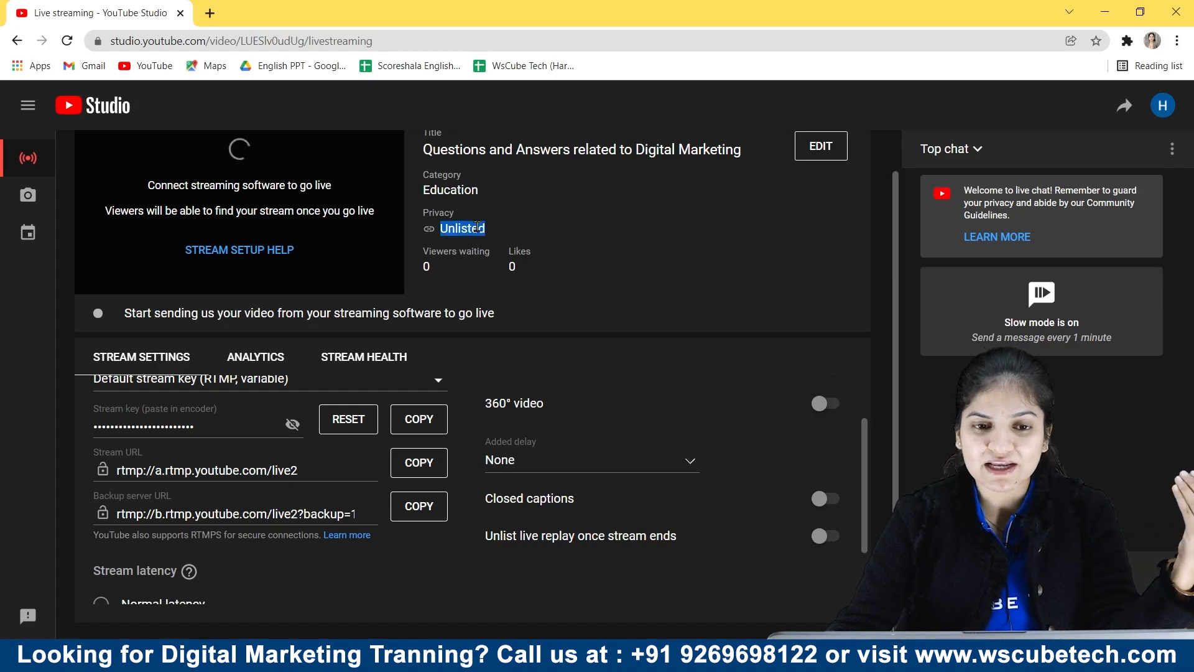
pyautogui.click(512, 249)
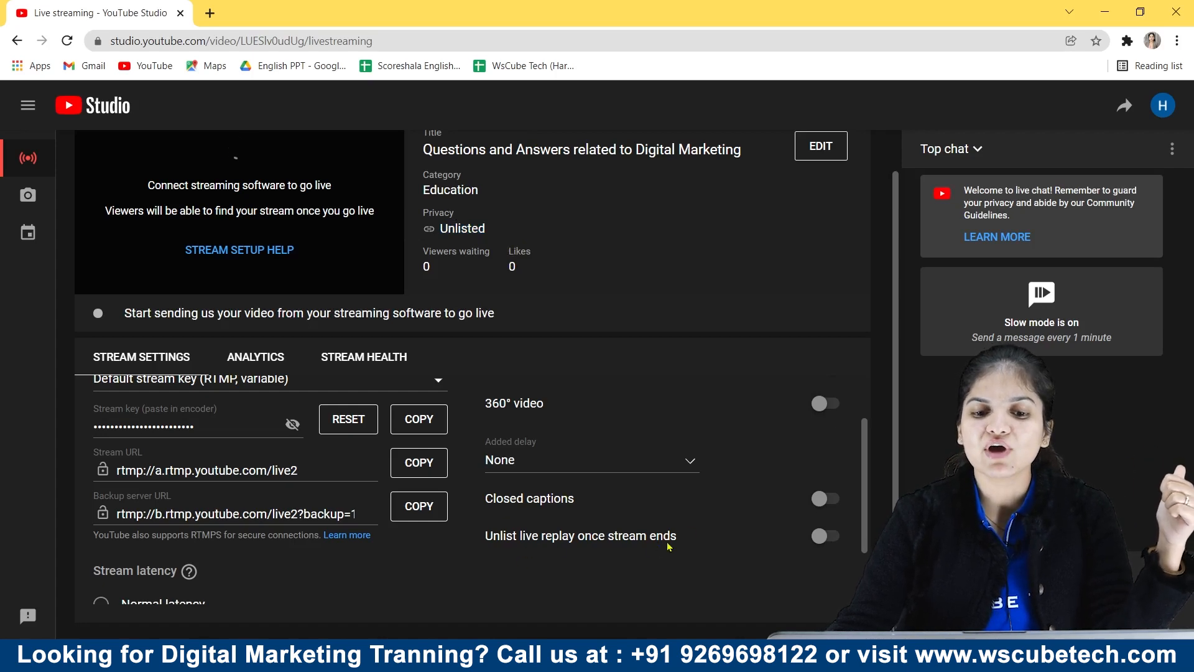
pyautogui.click(826, 535)
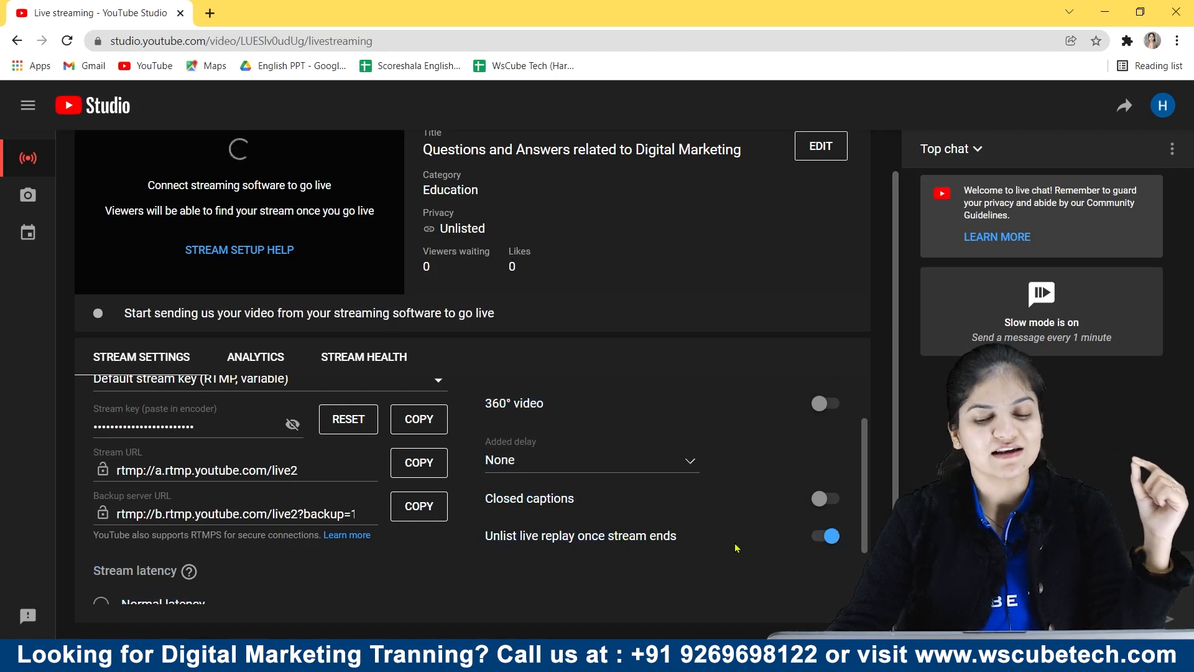
pyautogui.click(822, 536)
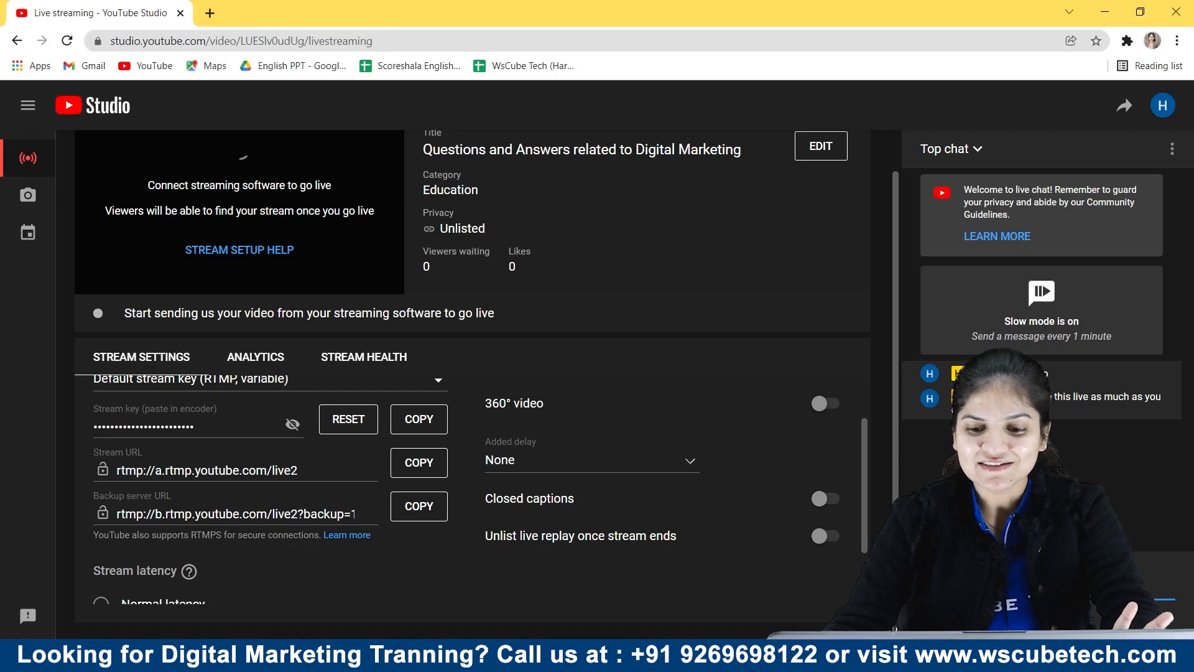
# - Start a live chat poll asking "Are you enjoying this live ?" with the answers Yes and No
pyautogui.click(960, 619)
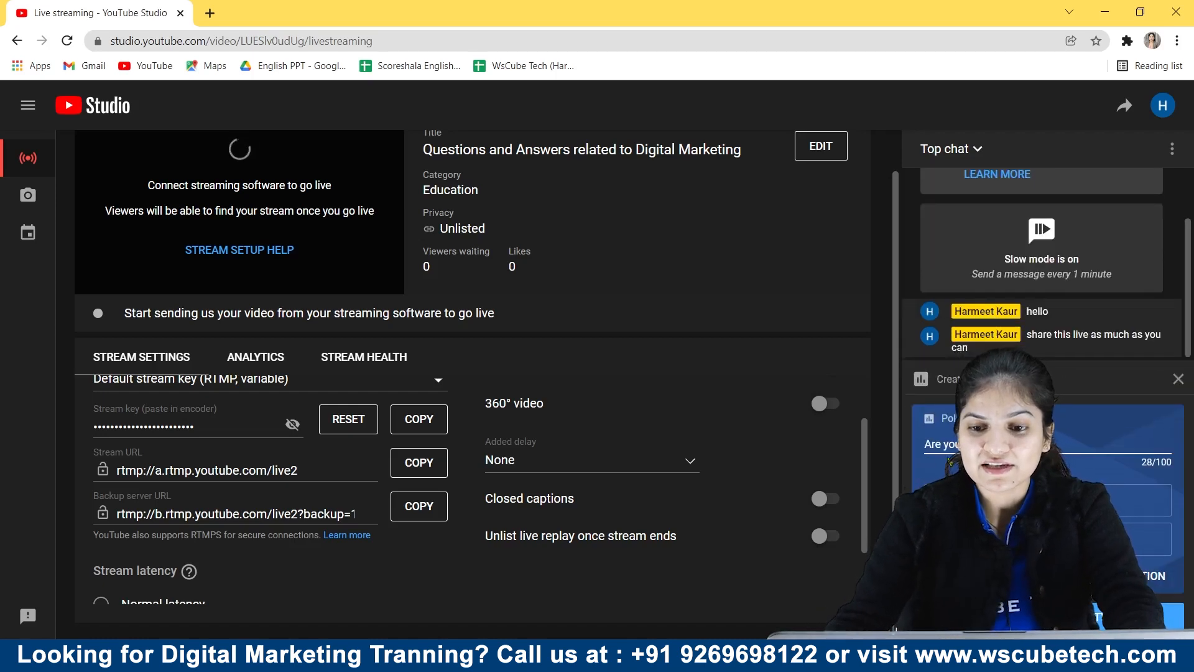
pyautogui.click(1033, 500)
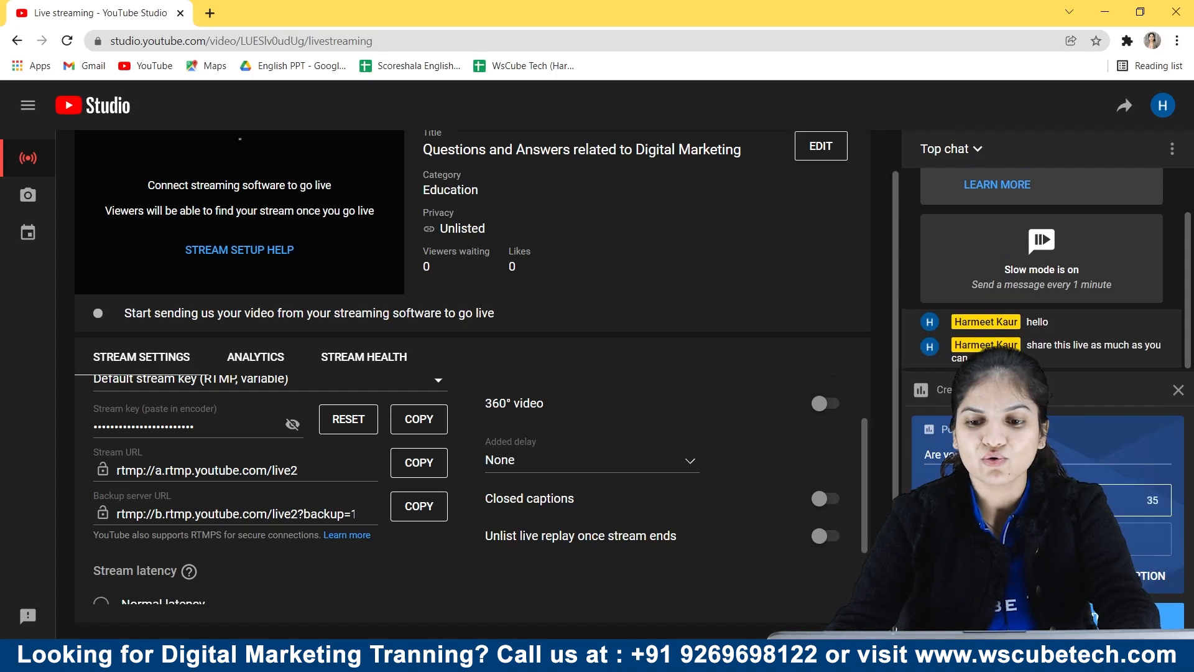
pyautogui.click(1093, 613)
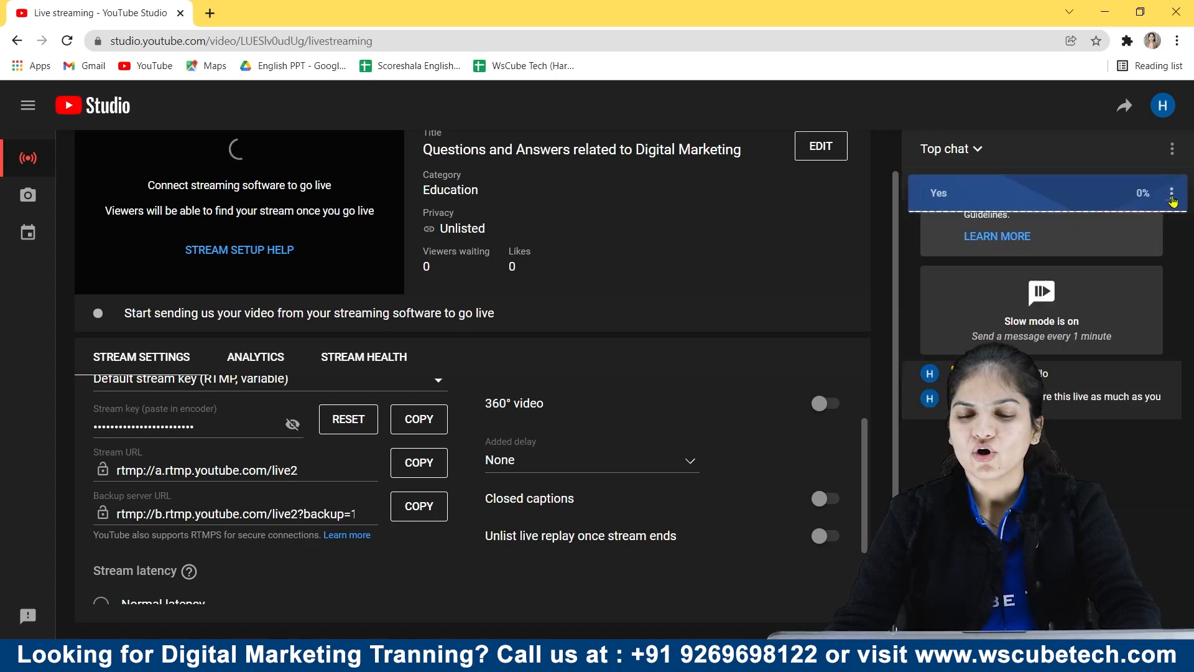
# - Expand the running live chat poll to show its question and answers, and end the poll
pyautogui.click(1172, 195)
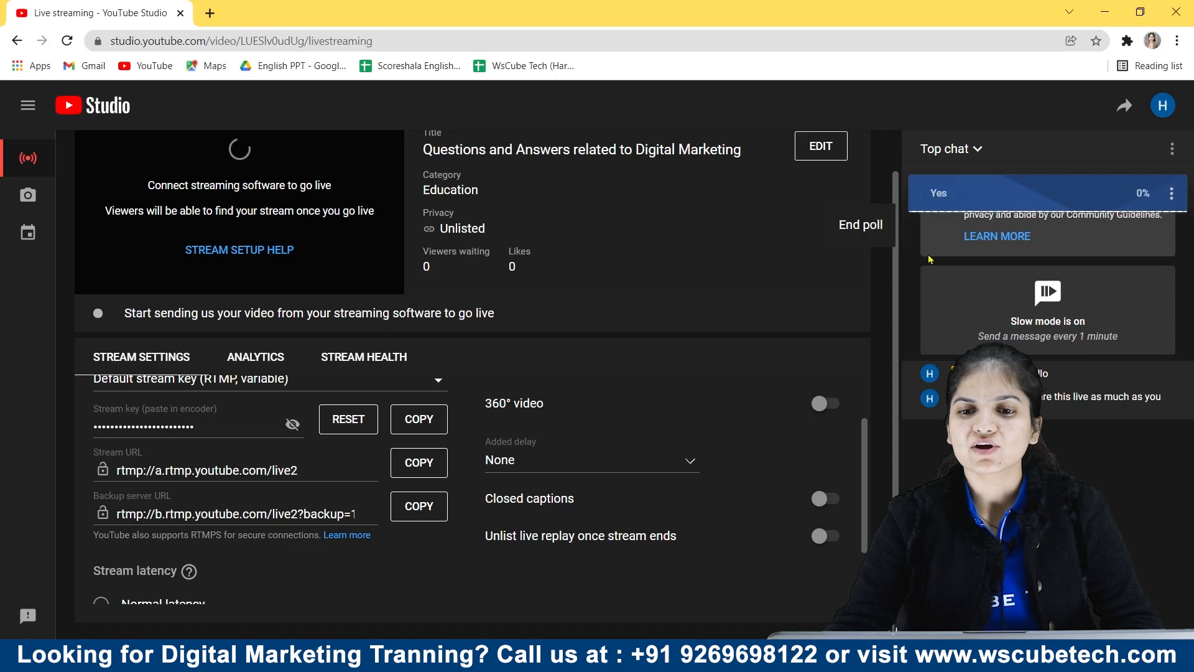
pyautogui.click(988, 198)
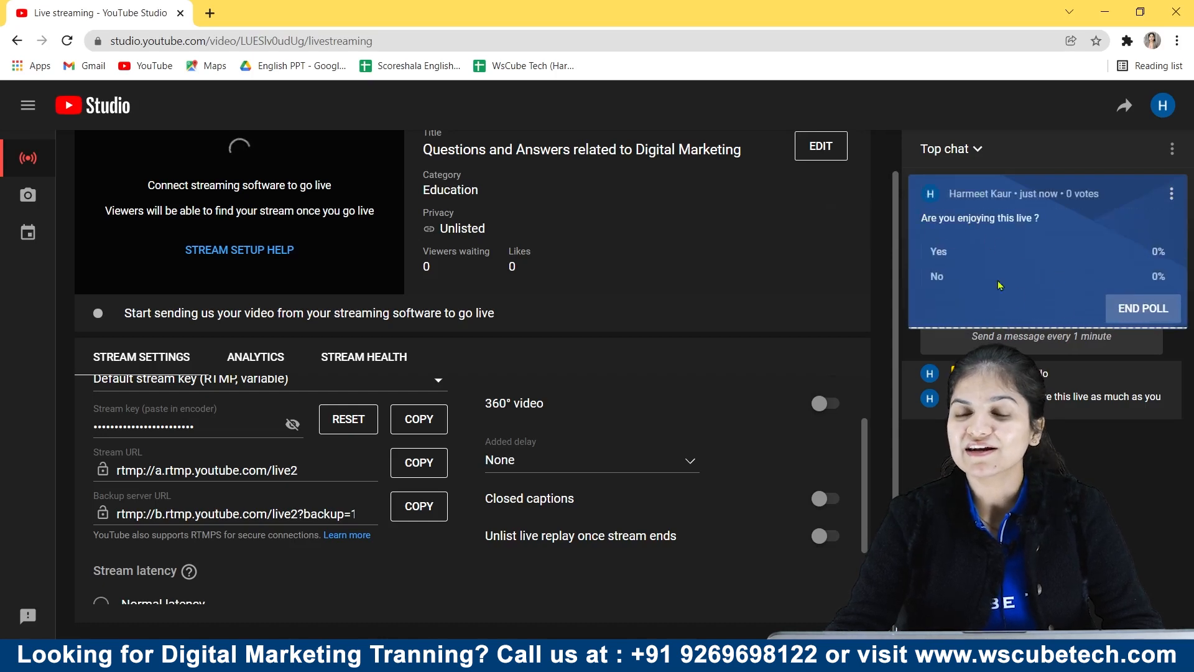
pyautogui.click(1138, 313)
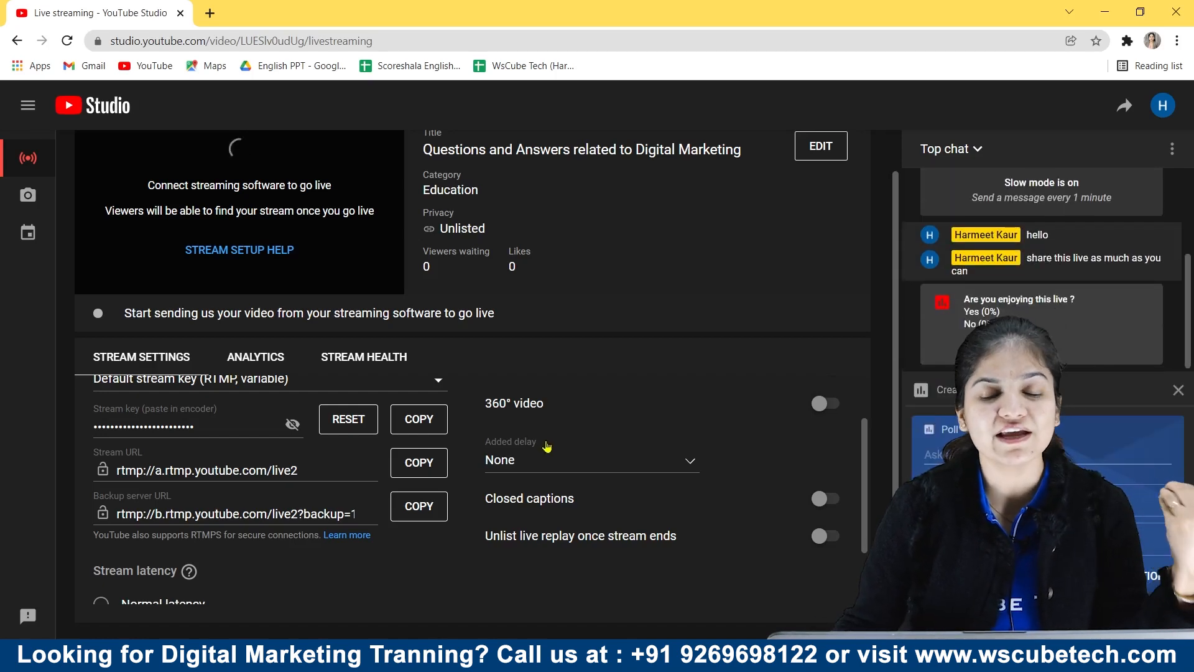
pyautogui.scroll(1, 548, 446)
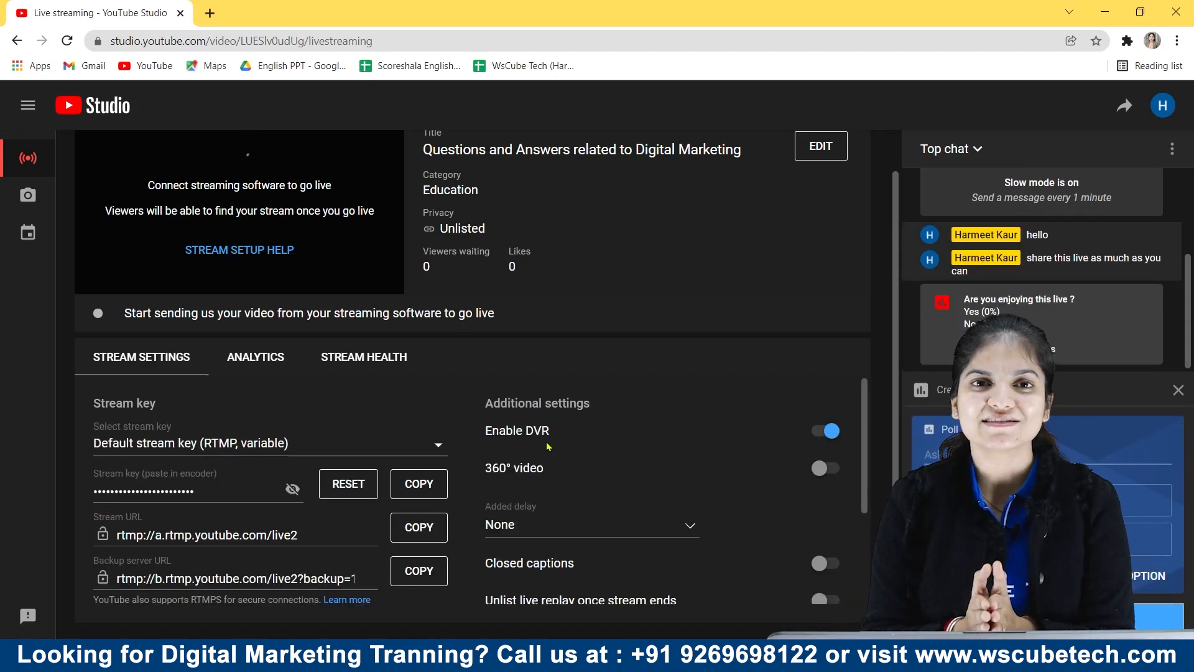